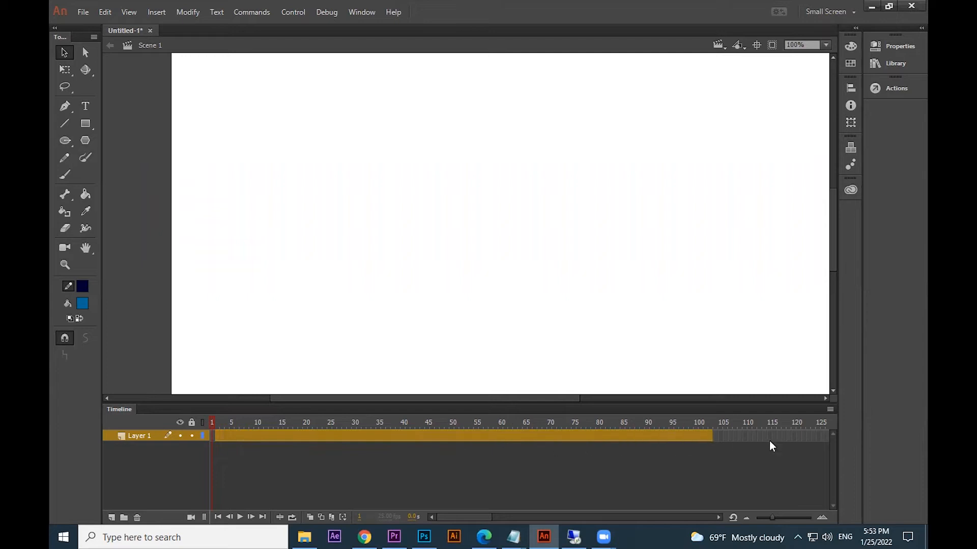
Step: Look over the empty frames along Layer 1 in the timeline, returning to frame 1
click(247, 436)
click(212, 438)
click(227, 438)
click(240, 437)
click(268, 438)
click(280, 439)
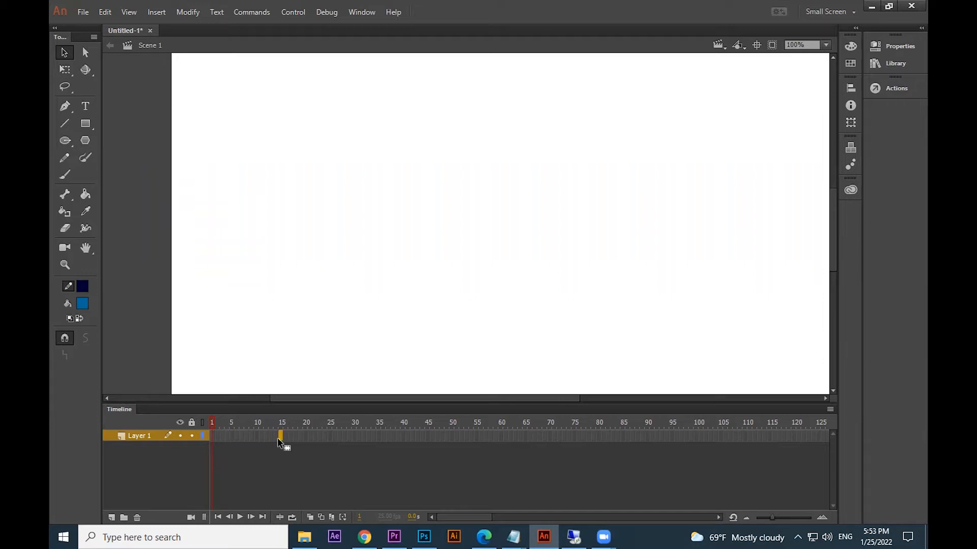
click(285, 439)
click(211, 437)
click(221, 438)
click(232, 437)
click(256, 437)
click(285, 438)
click(304, 437)
click(213, 438)
Step: Switch to Notepad, replace the note's text with "Keyframe - F6", and return to the animation document
click(514, 536)
click(503, 439)
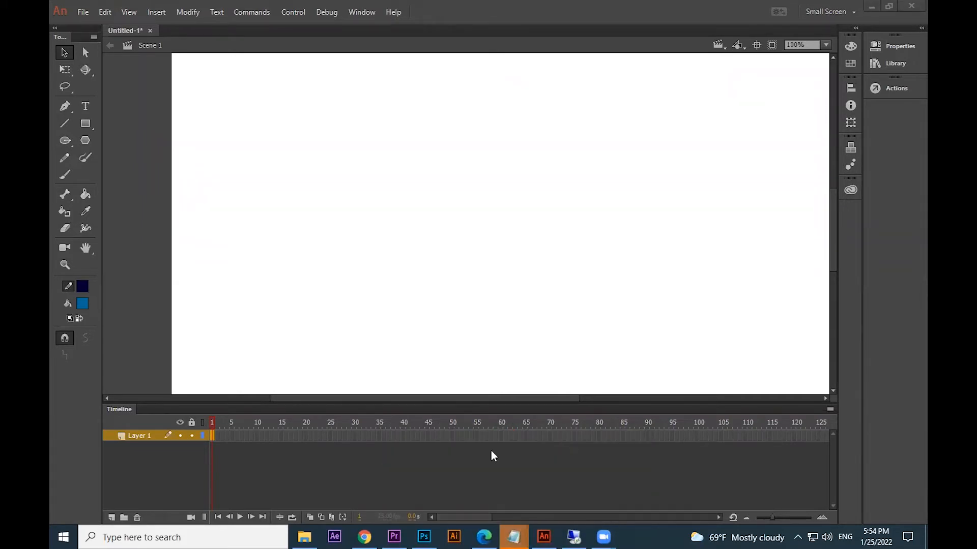
mouse_move(514, 537)
click(417, 443)
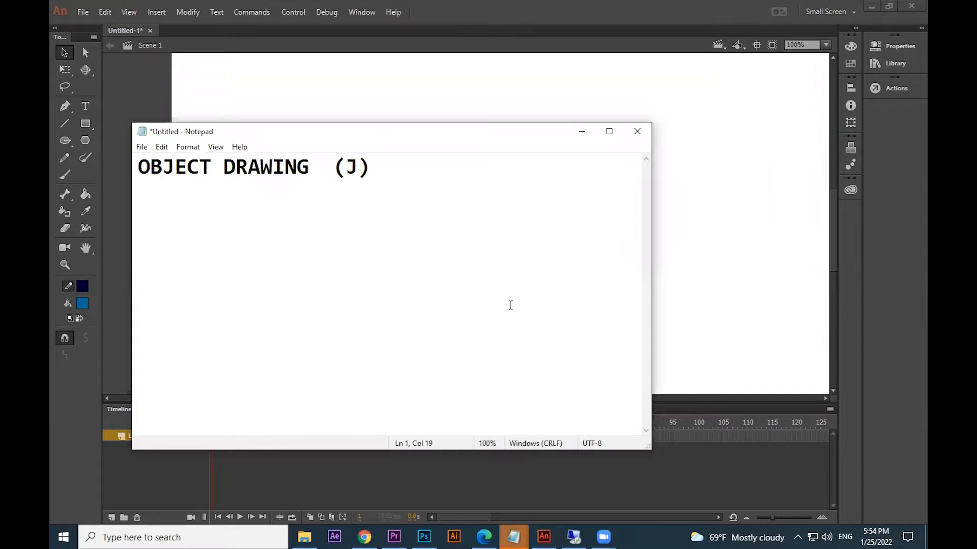
key(ctrl+a)
text(Keyframe  )
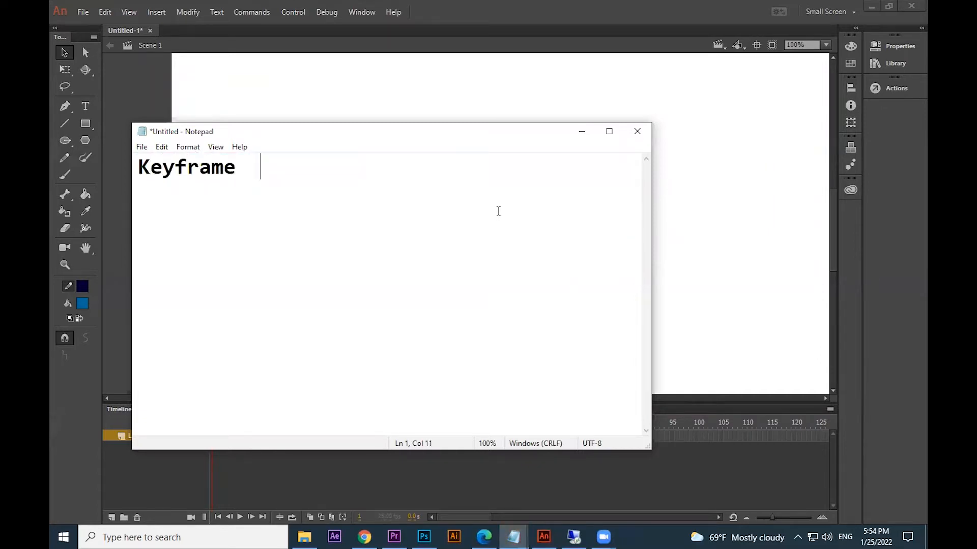
text(- F^)
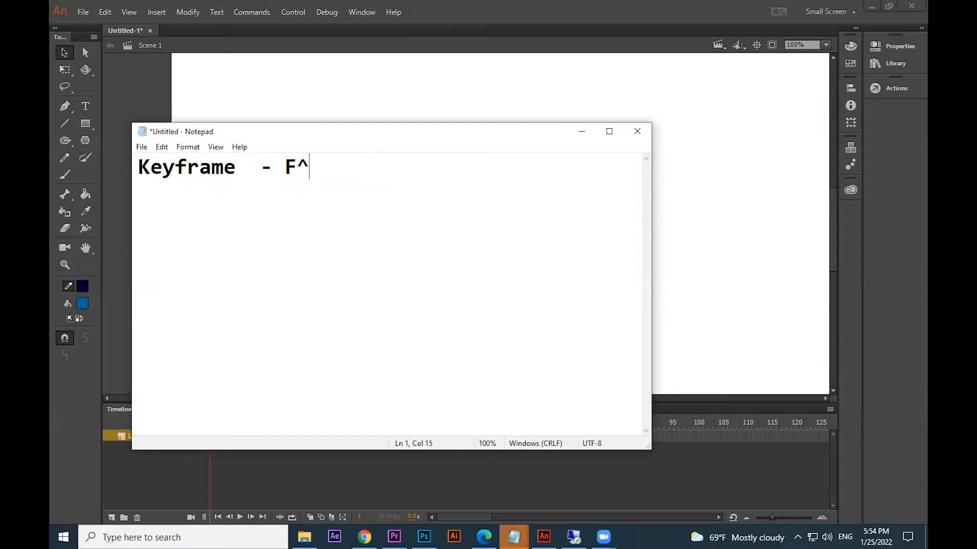
key(BackSpace)
text(6)
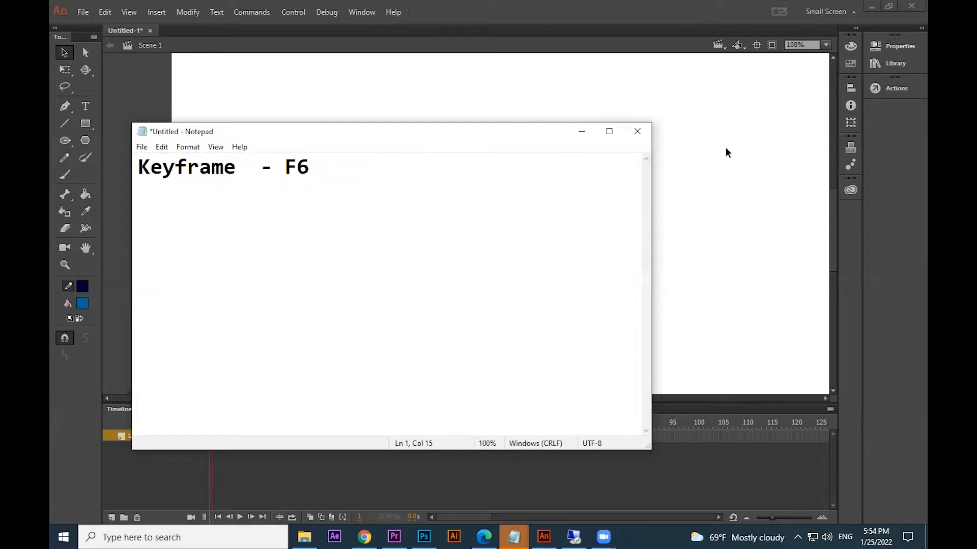
click(581, 132)
Step: Insert a keyframe at frame 1 of Layer 1 and draw a blue rectangle with a dark outline mid-stage
click(157, 12)
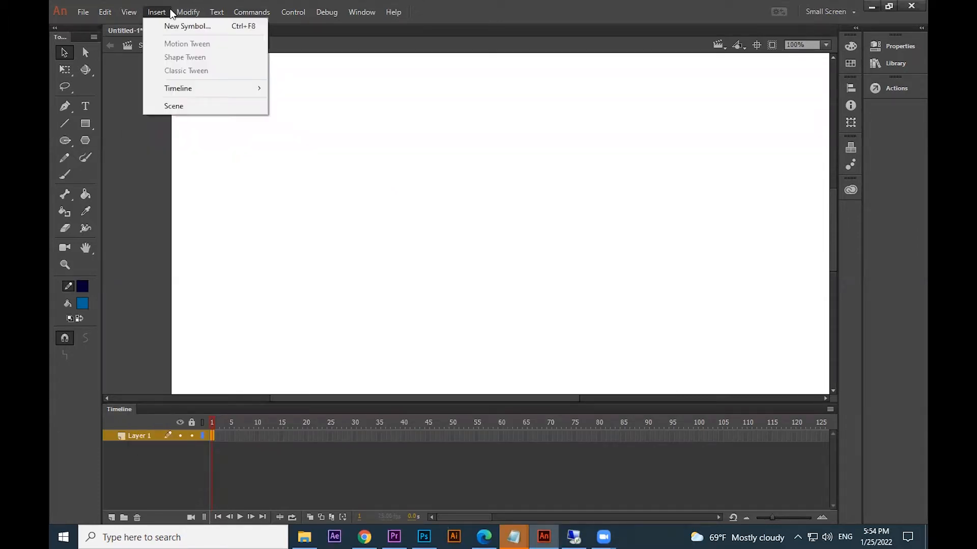
mouse_move(184, 87)
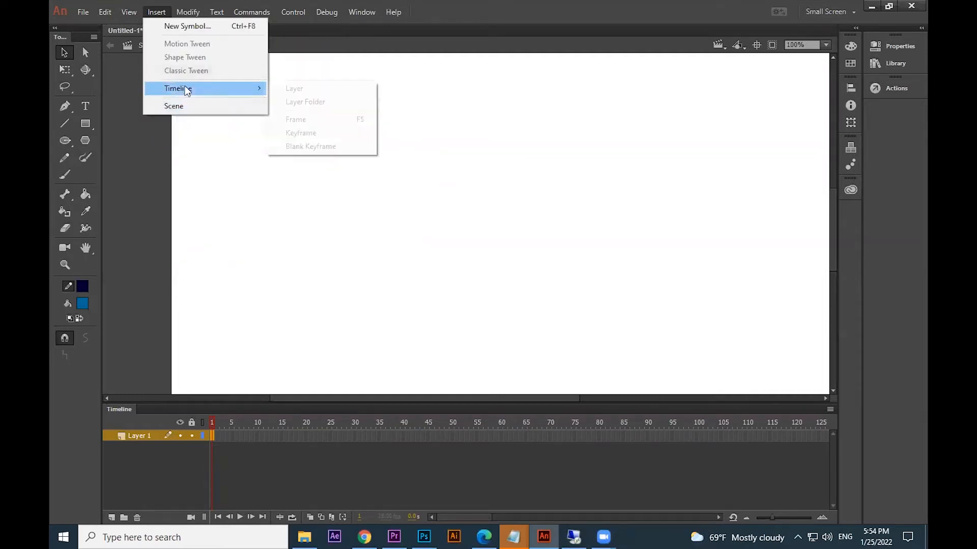
click(341, 134)
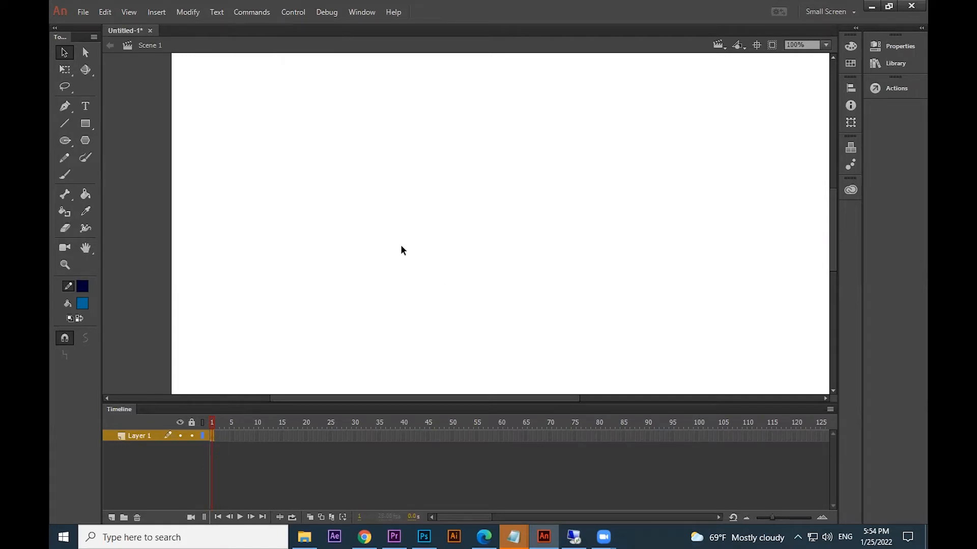
click(85, 125)
drag(419, 144, 599, 275)
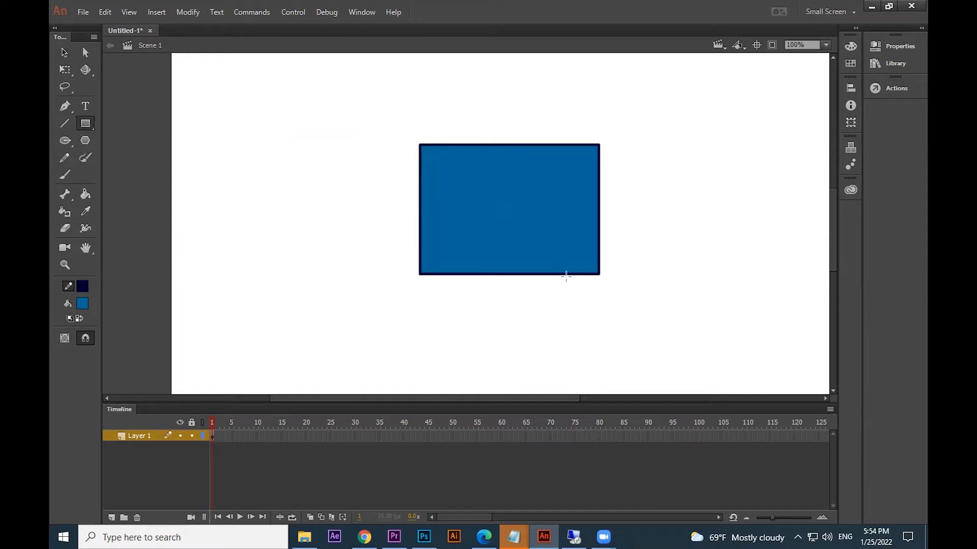
Step: Delete the blue rectangle from the stage and remove frame 1 from Layer 1
click(214, 441)
click(231, 458)
key(v)
drag(637, 108, 342, 319)
key(Delete)
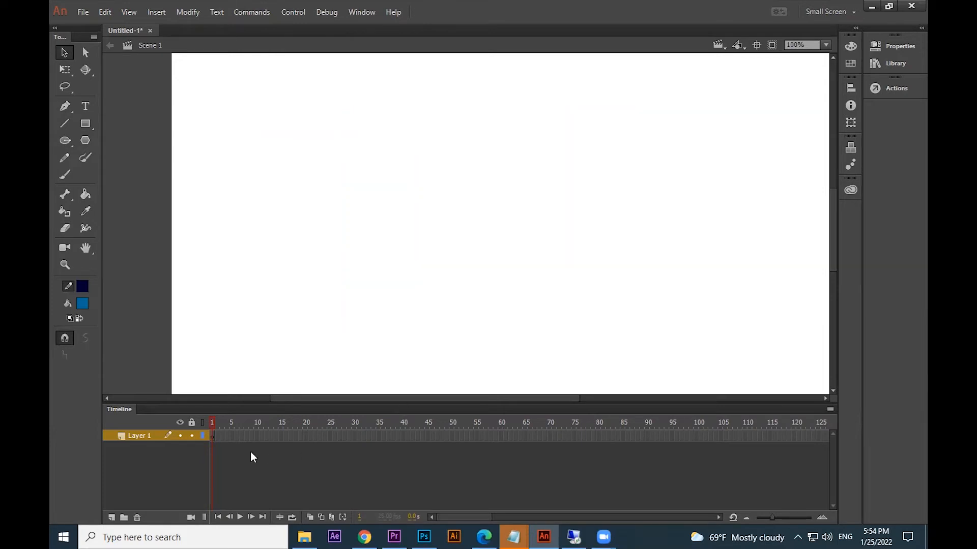
right_click(212, 437)
click(211, 438)
right_click(213, 433)
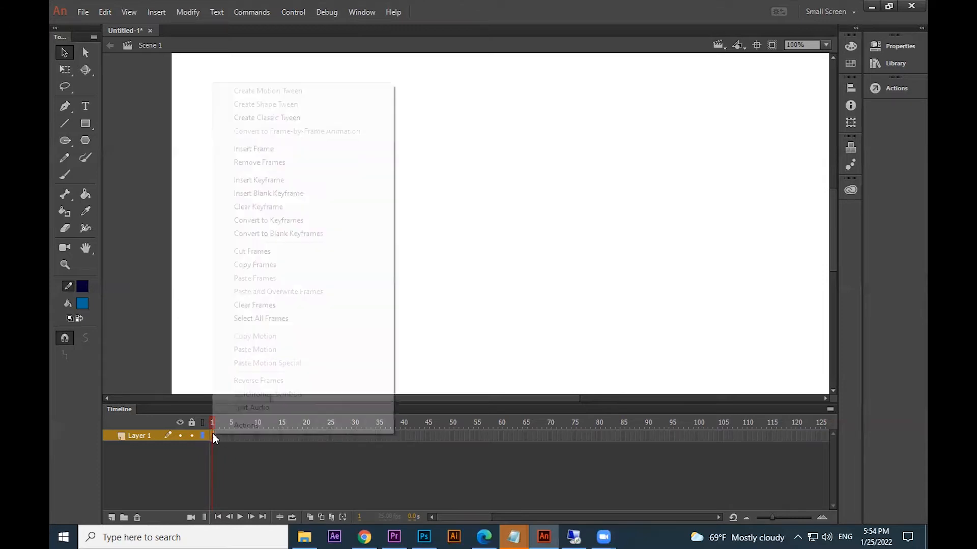
click(263, 161)
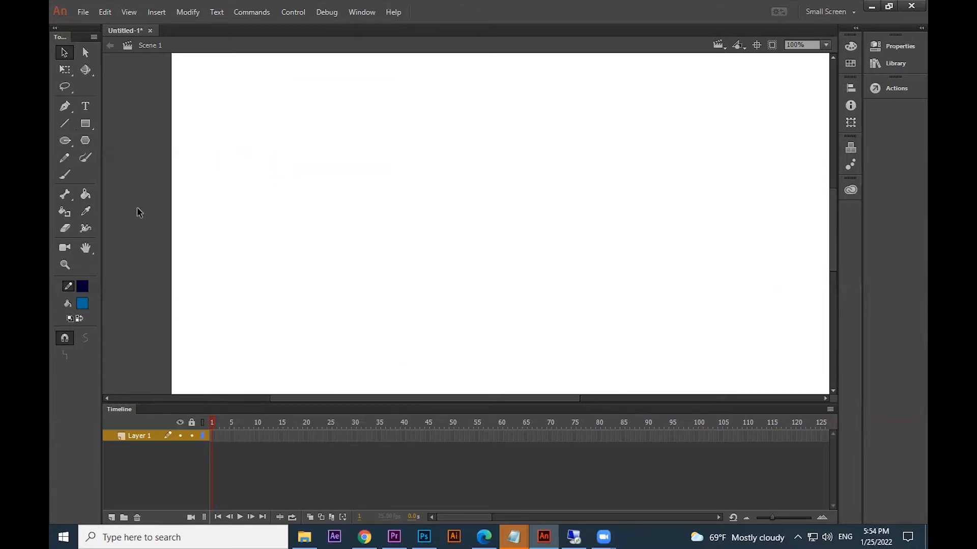
Step: Try to draw a rectangle on the stage while Layer 1 has no keyframe
click(84, 127)
click(333, 159)
click(633, 289)
click(329, 201)
click(609, 284)
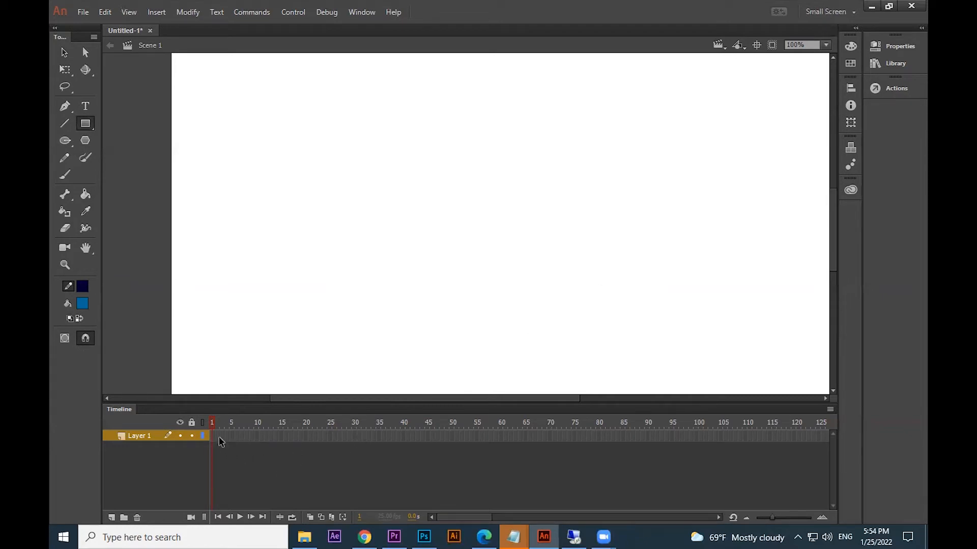
Step: Insert a keyframe at frame 1 of Layer 1 and draw a blue, dark-outlined rectangle near the middle of the stage
click(160, 14)
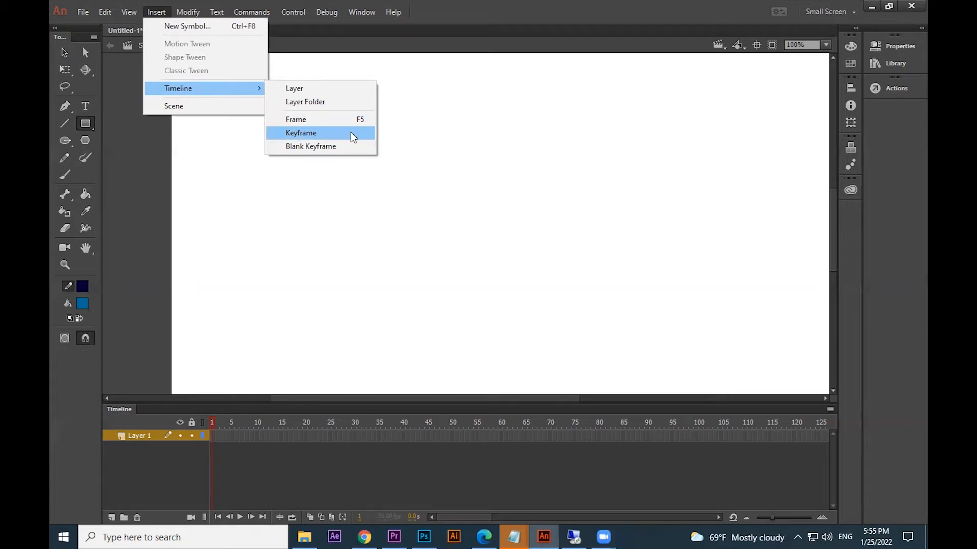
click(350, 133)
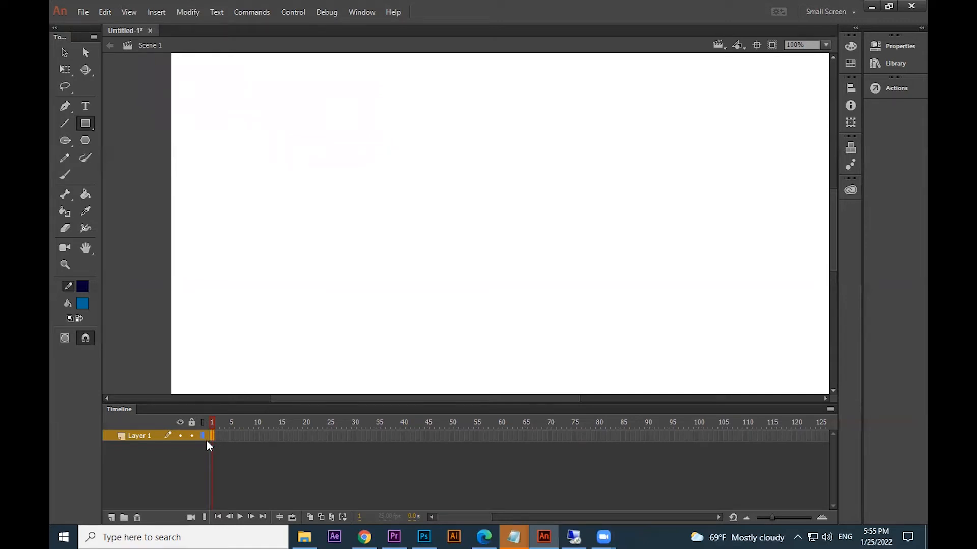
click(87, 124)
drag(379, 135, 559, 287)
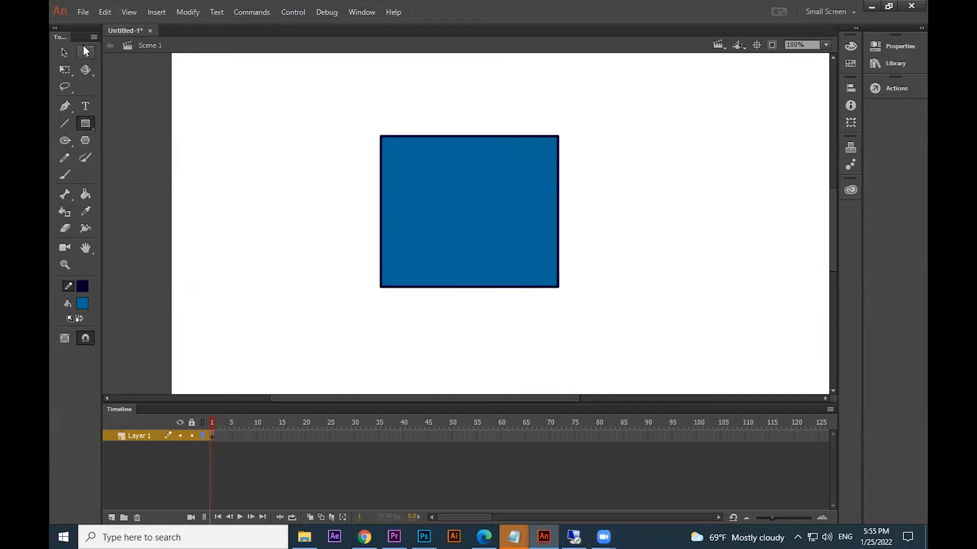
Step: Add the first keyframes following frame 1, shifting the whole rectangle slightly from its previous position on them
key(v)
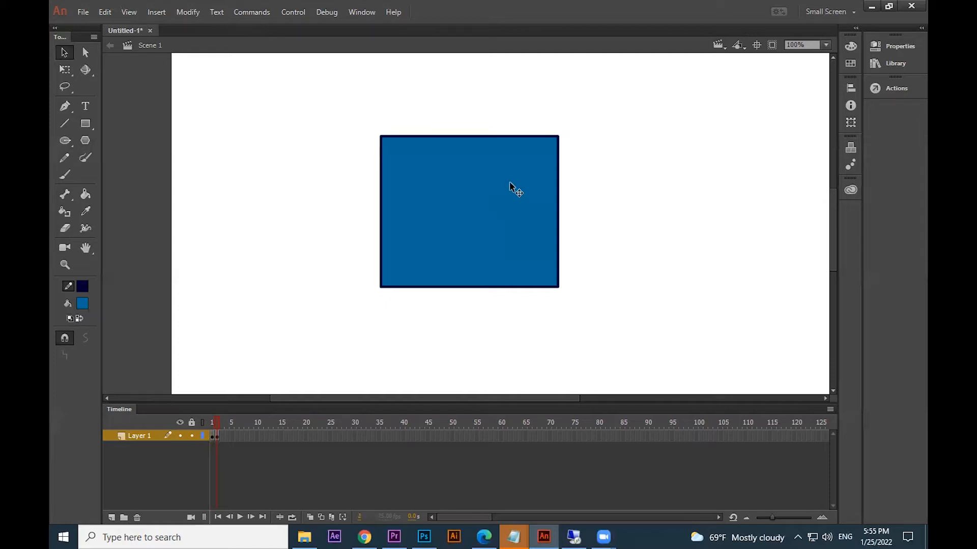
drag(604, 101, 307, 306)
drag(477, 243, 492, 238)
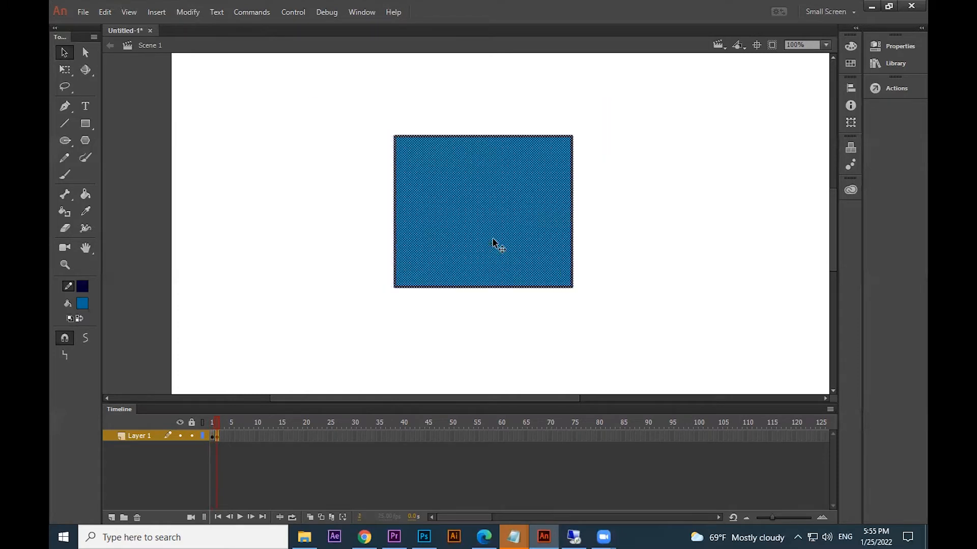
key(F6)
drag(531, 208, 506, 203)
Step: Extend the run of consecutive keyframes on Layer 1 through frame 26
key(F6)
key(F6)
key(F6)
key(F6)
key(F6)
key(F6)
key(F6)
key(F6)
key(F6)
key(F6)
key(F6)
key(F6)
key(F6)
key(F6)
key(F6)
key(F6)
key(F6)
key(F6)
key(F6)
key(F6)
key(F6)
key(F6)
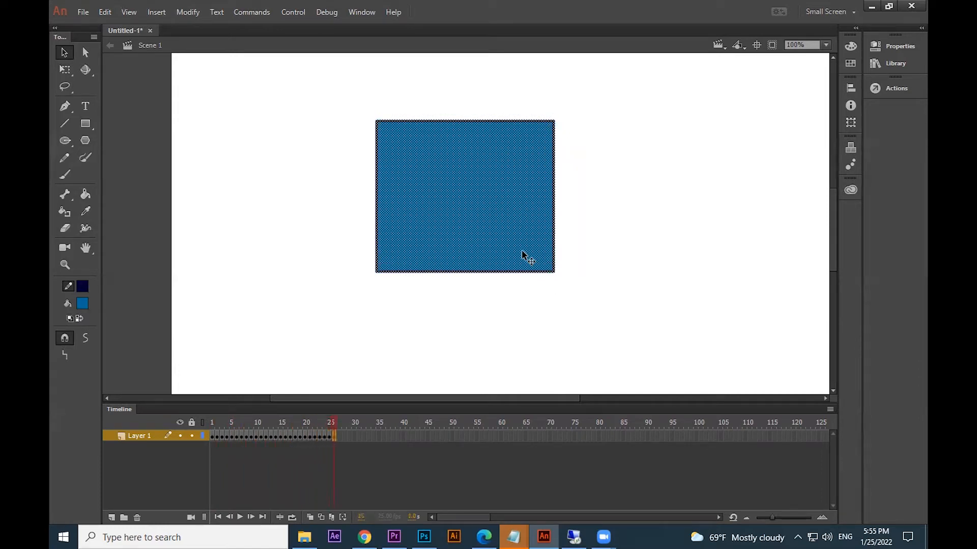
Step: Add consecutive keyframes through frame 43, moving the rectangle around the stage and ending near its upper-right area
drag(511, 200, 680, 198)
key(F6)
key(F6)
key(F6)
key(F6)
key(F6)
key(F6)
key(F6)
key(F6)
key(F6)
key(F6)
key(F6)
key(F6)
key(F6)
key(F6)
key(F6)
key(F6)
drag(656, 231, 673, 187)
key(F6)
click(586, 341)
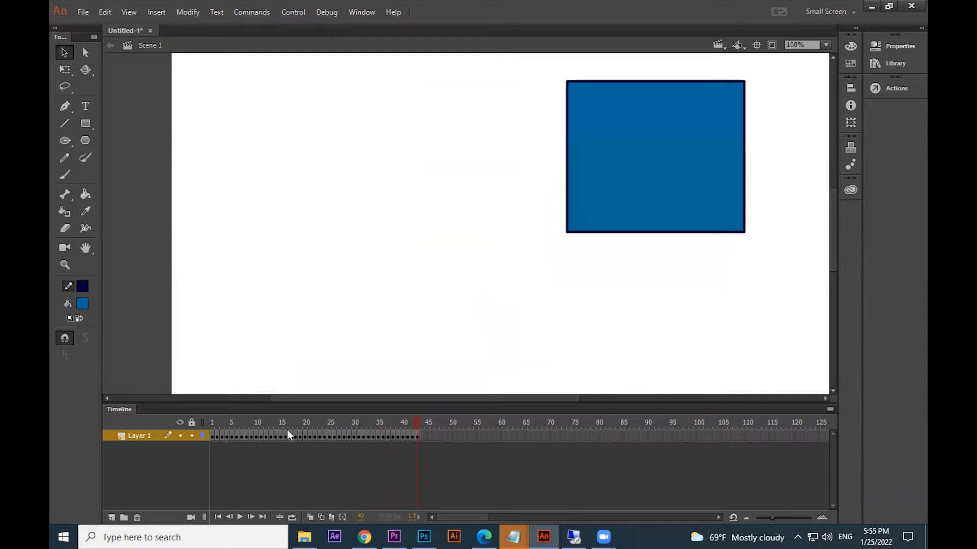
Step: Examine the rectangle's position on individual keyframes from frame 1 to the last keyframe
click(213, 438)
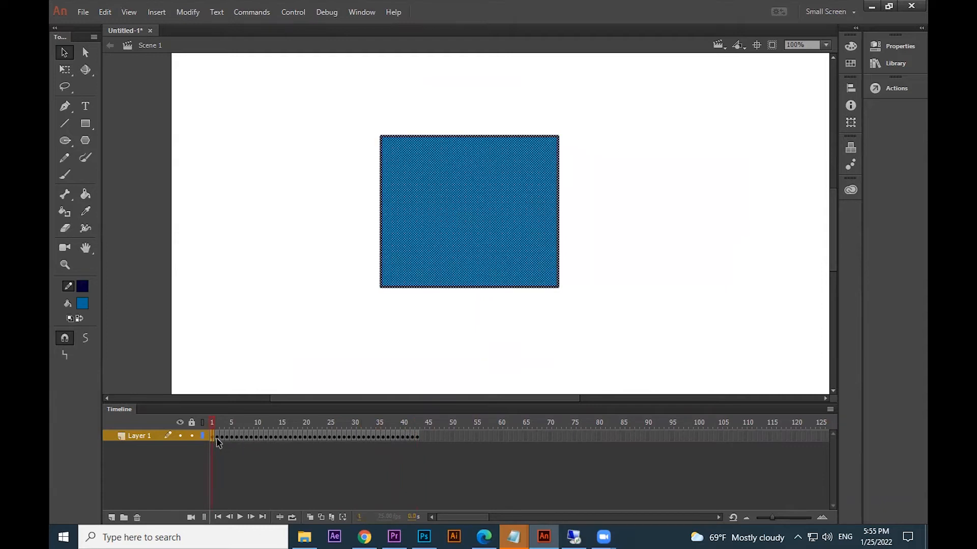
click(218, 438)
click(223, 439)
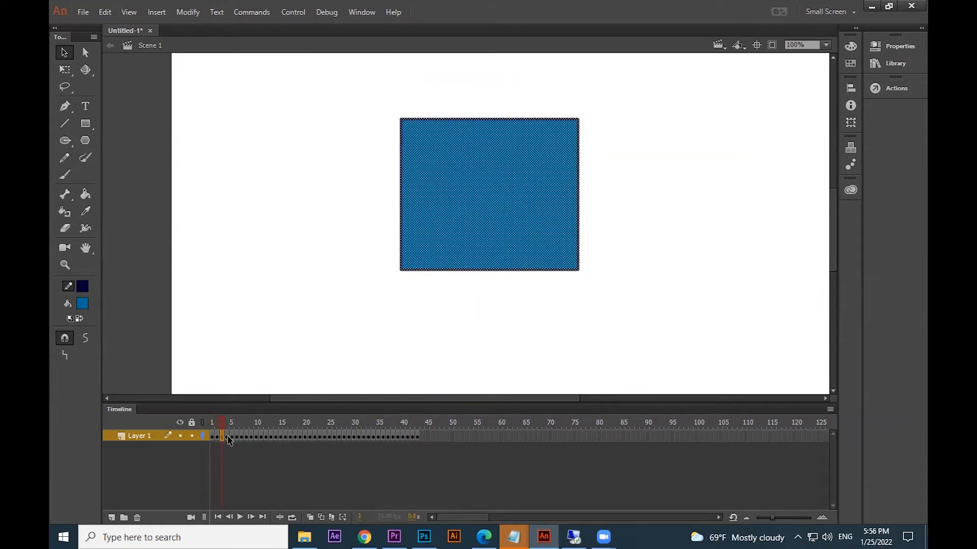
click(227, 439)
click(231, 437)
click(236, 439)
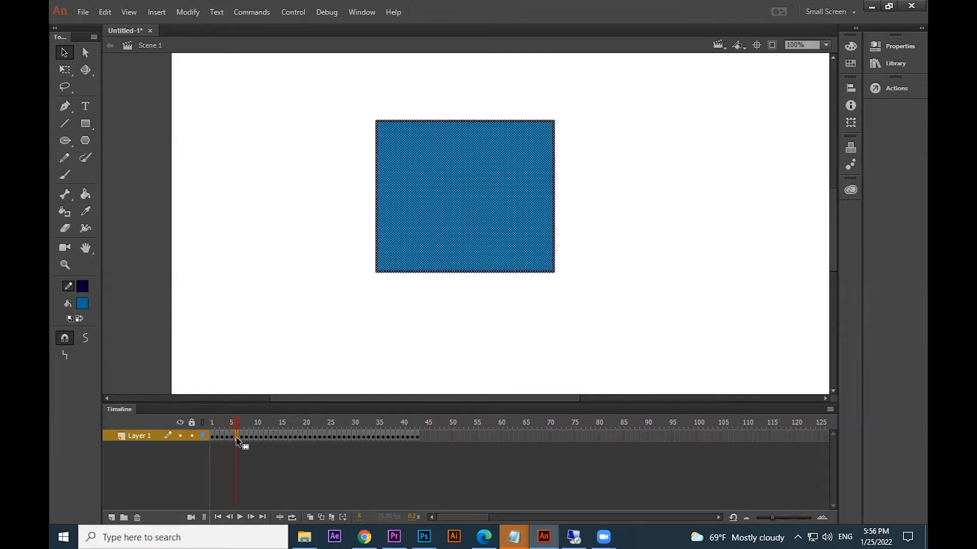
click(255, 438)
click(280, 438)
click(301, 438)
click(317, 438)
click(376, 439)
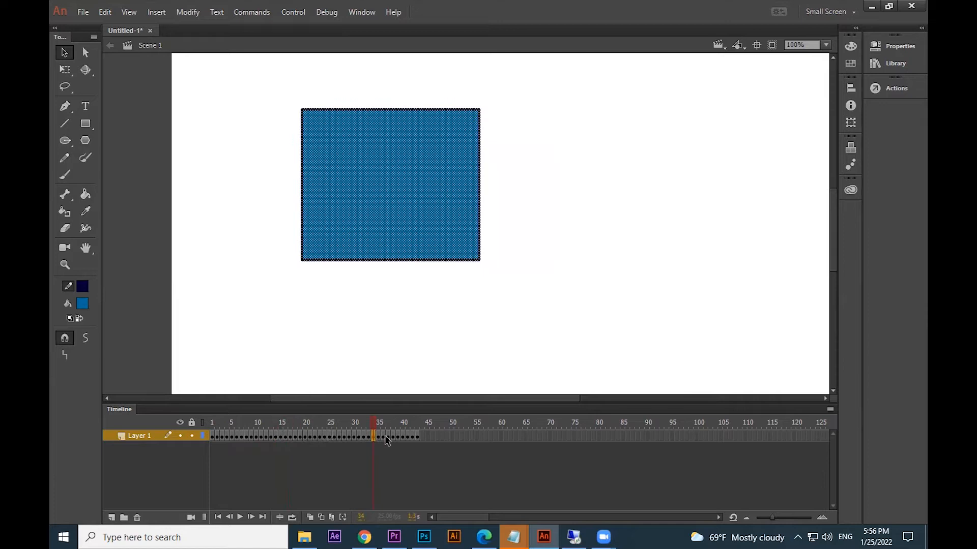
click(383, 439)
click(401, 438)
click(417, 438)
click(443, 341)
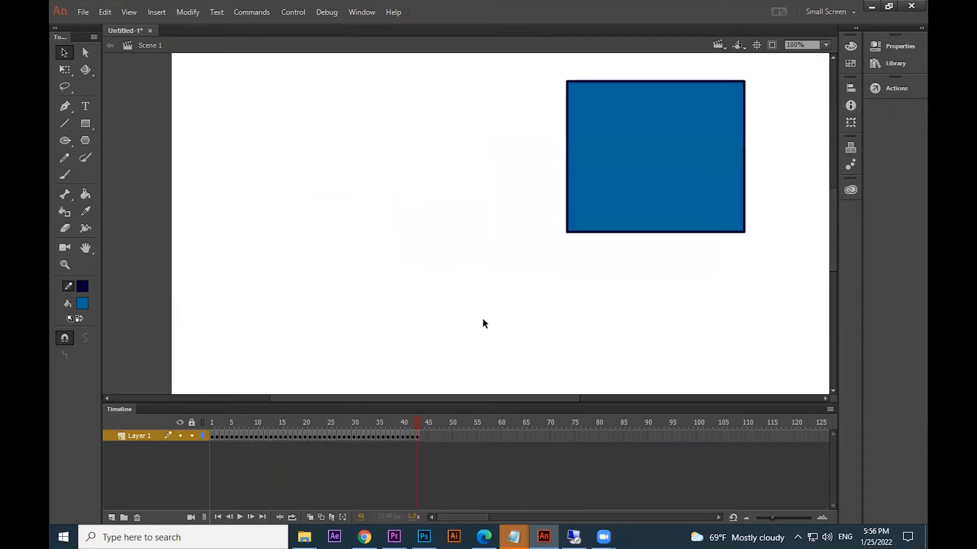
Step: Play the frame-by-frame rectangle animation on the timeline
key(Return)
key(Return)
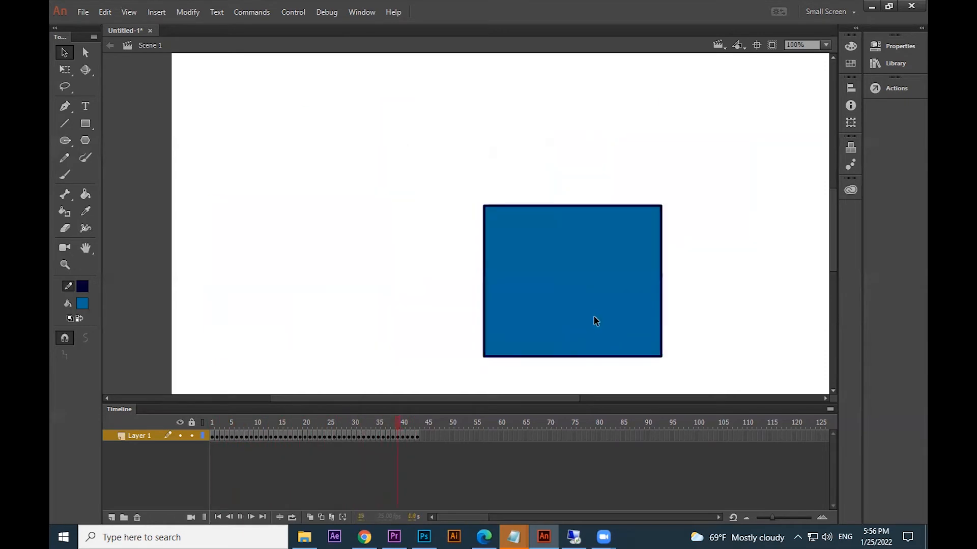
key(Return)
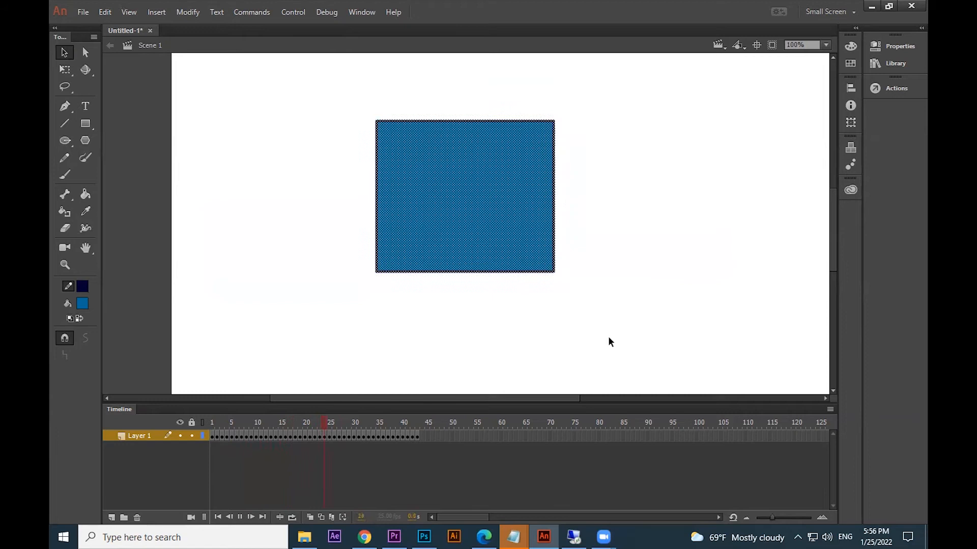
Step: Compare the rectangle's position on individual keyframes between about frames 11 and 20, and replay the animation
click(297, 439)
click(321, 352)
click(286, 379)
click(277, 437)
click(286, 318)
click(269, 435)
click(295, 309)
click(265, 436)
click(286, 374)
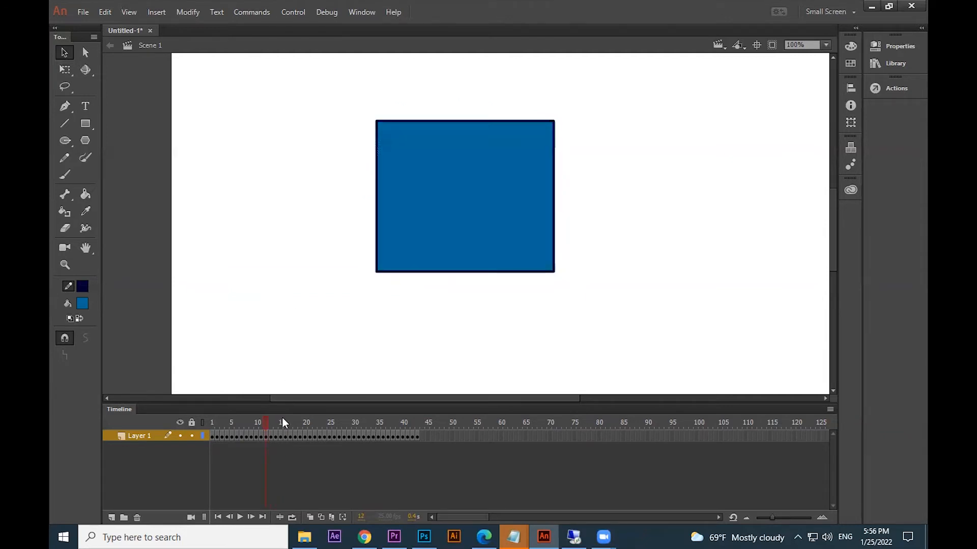
click(262, 438)
click(319, 372)
click(308, 438)
click(313, 392)
click(304, 436)
click(310, 391)
click(299, 435)
click(309, 389)
click(295, 436)
click(307, 389)
click(291, 437)
click(317, 342)
key(Return)
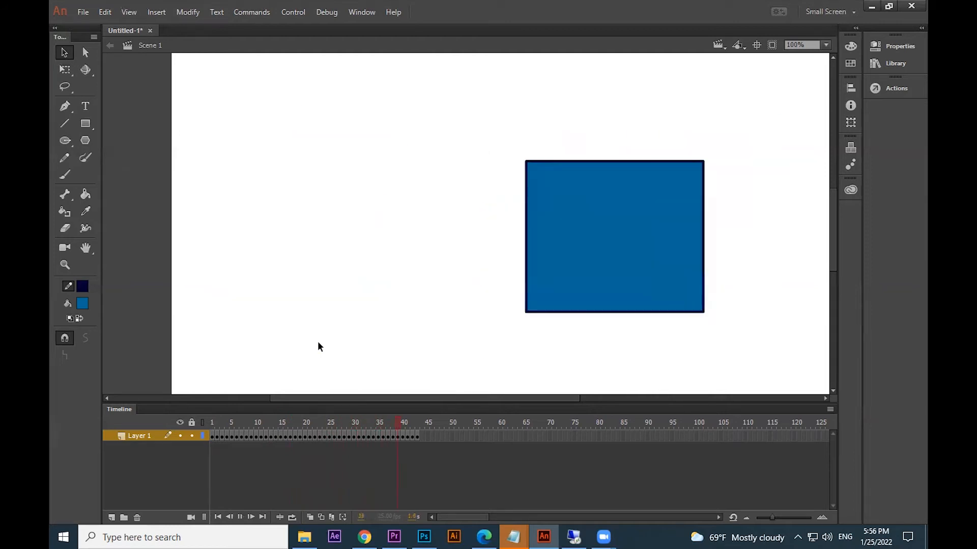
Step: Inspect the rectangle on the keyframes at frames 9 to 12 and play the animation from there
click(252, 438)
click(285, 385)
click(259, 438)
click(285, 395)
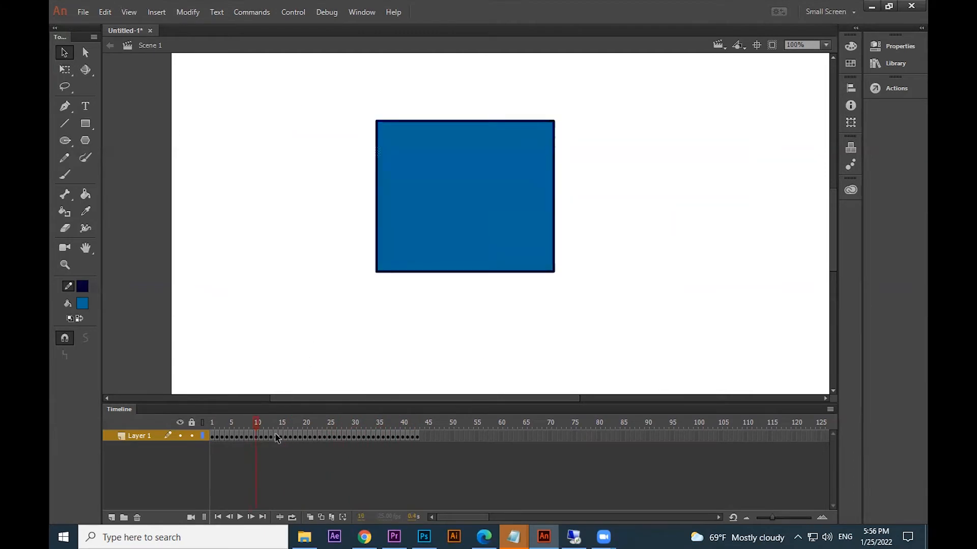
click(262, 435)
click(295, 365)
click(267, 437)
click(313, 368)
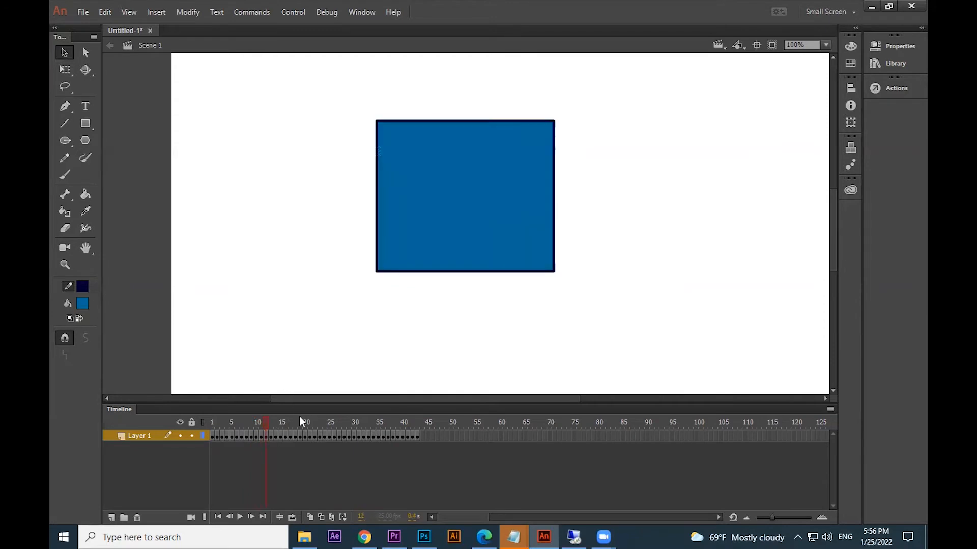
key(Return)
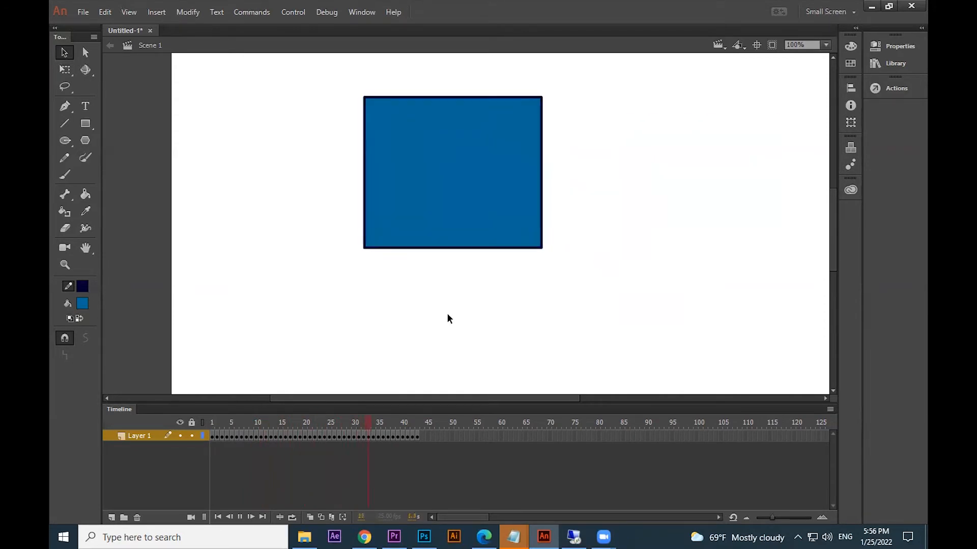
Step: Change the rectangle's fill colour to red on the keyframe at frame 11
click(262, 436)
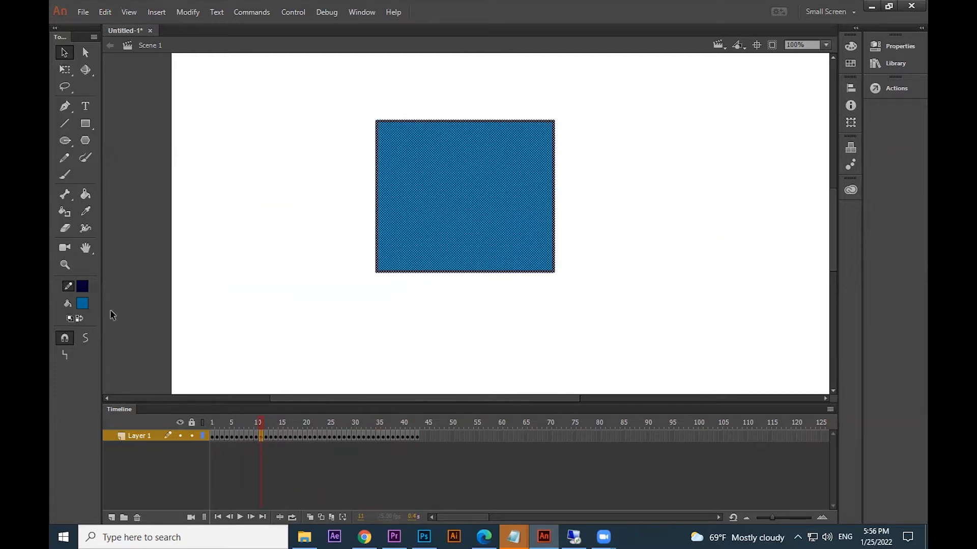
click(86, 305)
click(163, 404)
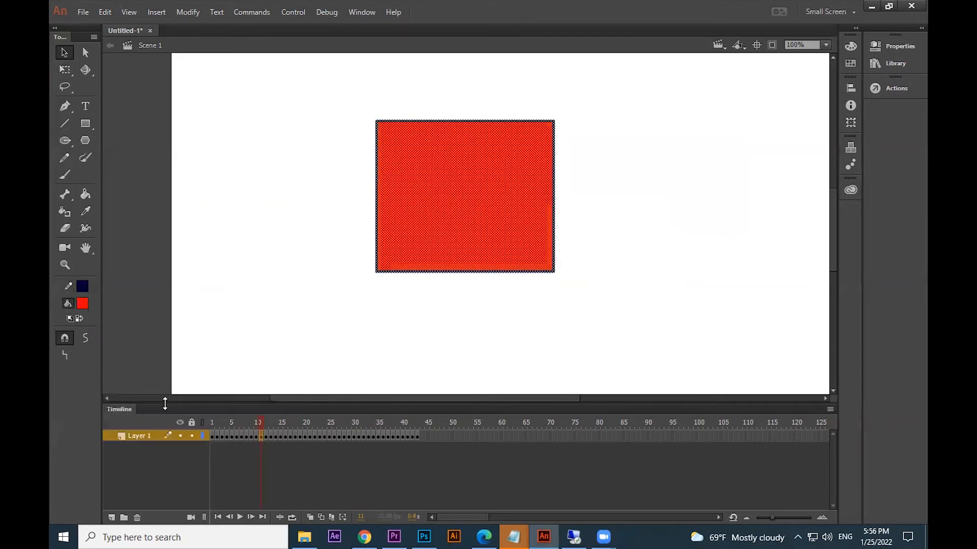
Step: Change the rectangle's fill colour to red on the keyframes at frames 12 and 13
click(264, 437)
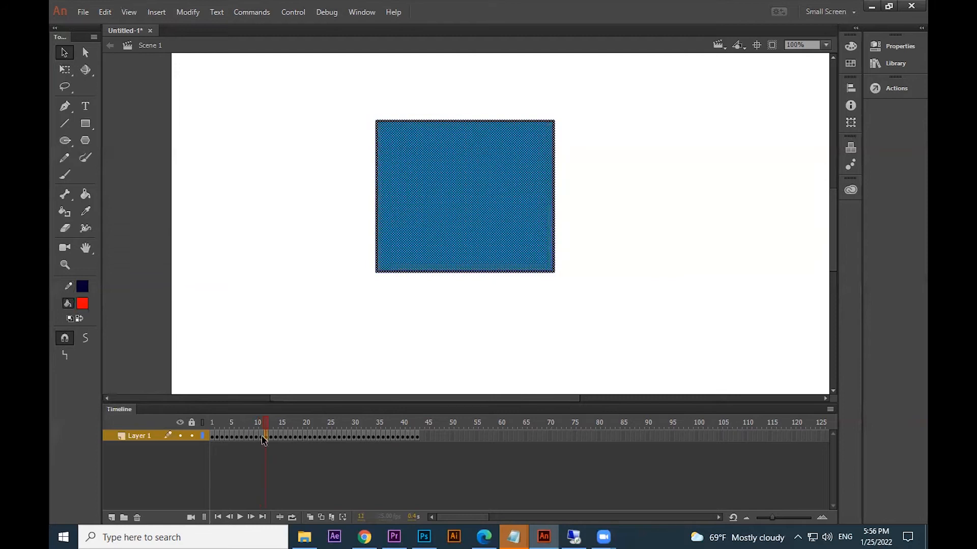
click(82, 304)
click(128, 395)
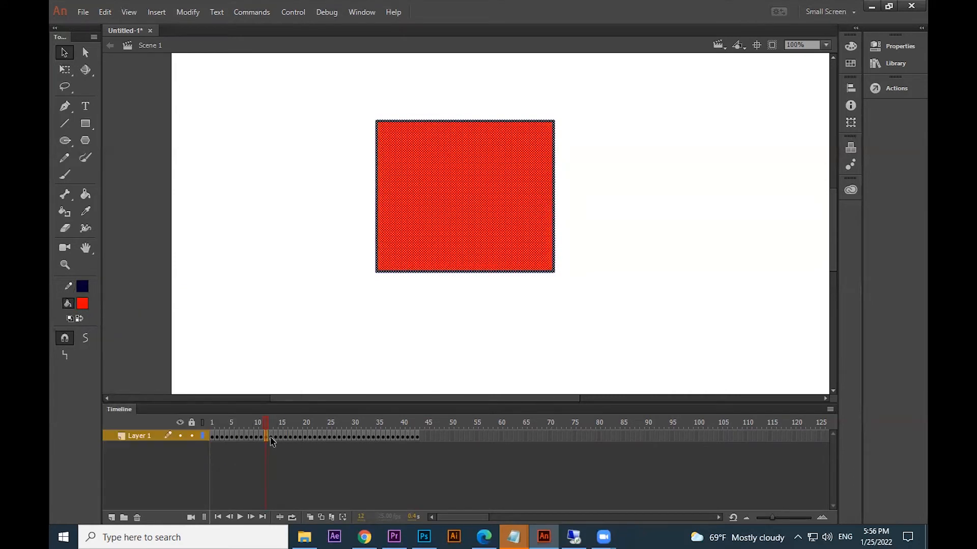
click(83, 304)
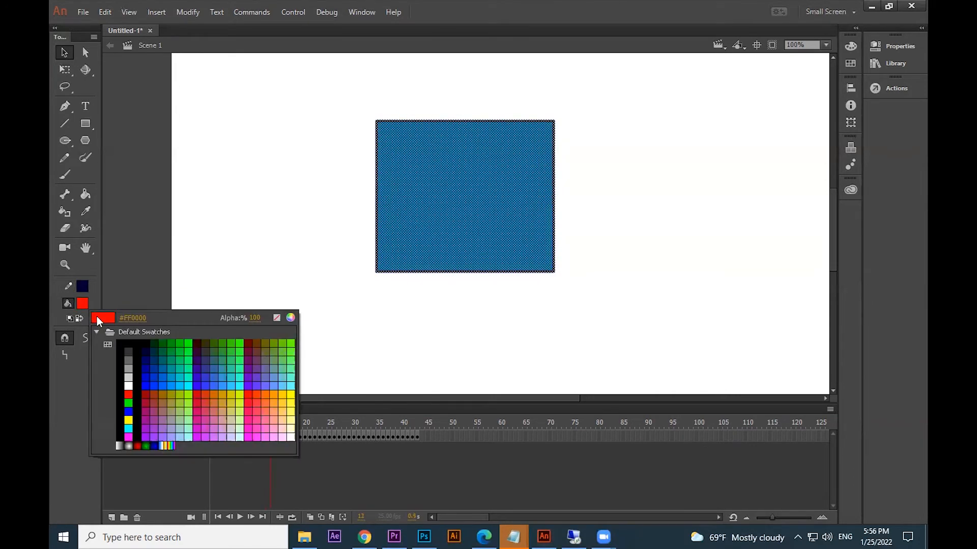
click(127, 396)
Step: Fill the rectangle with light cyan on the keyframes at frames 14 to 16 and play the animation
click(278, 437)
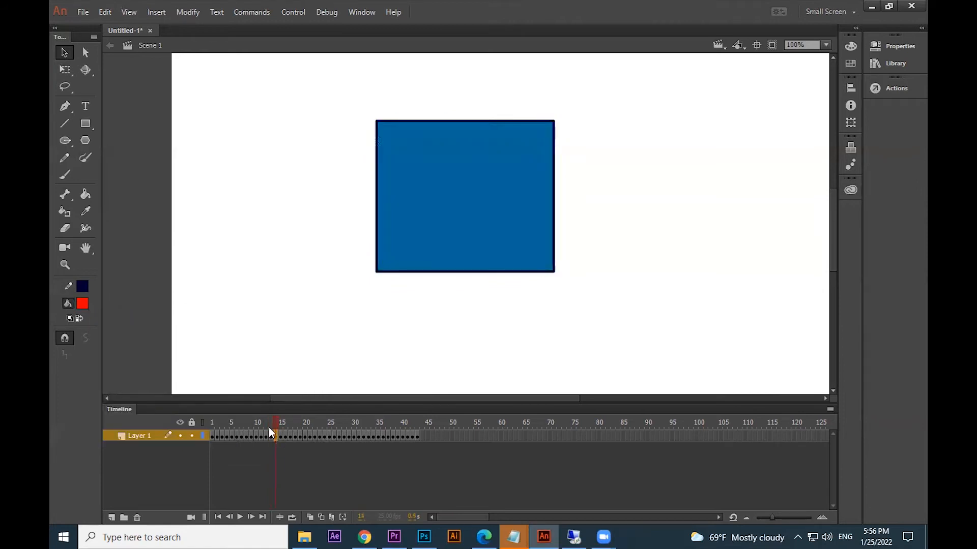
click(82, 304)
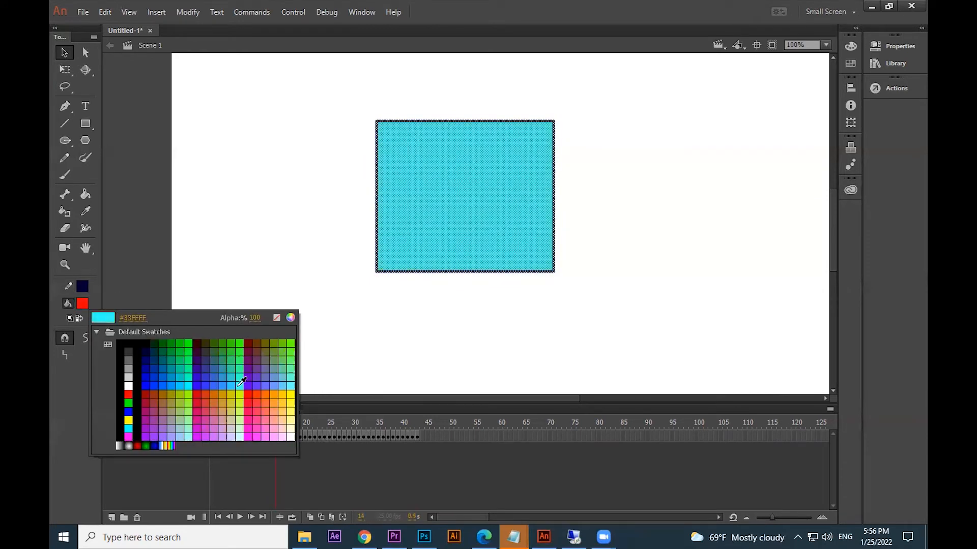
click(242, 381)
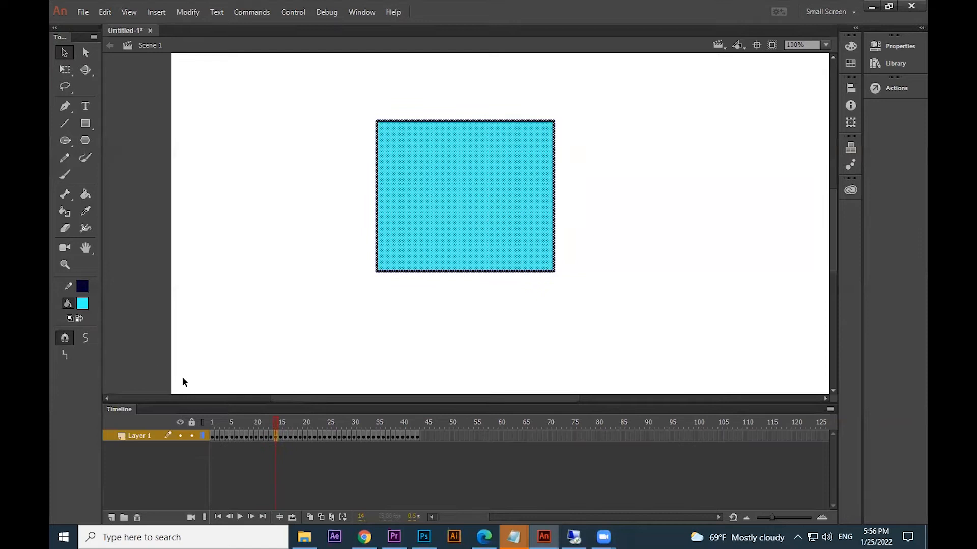
click(281, 436)
click(83, 304)
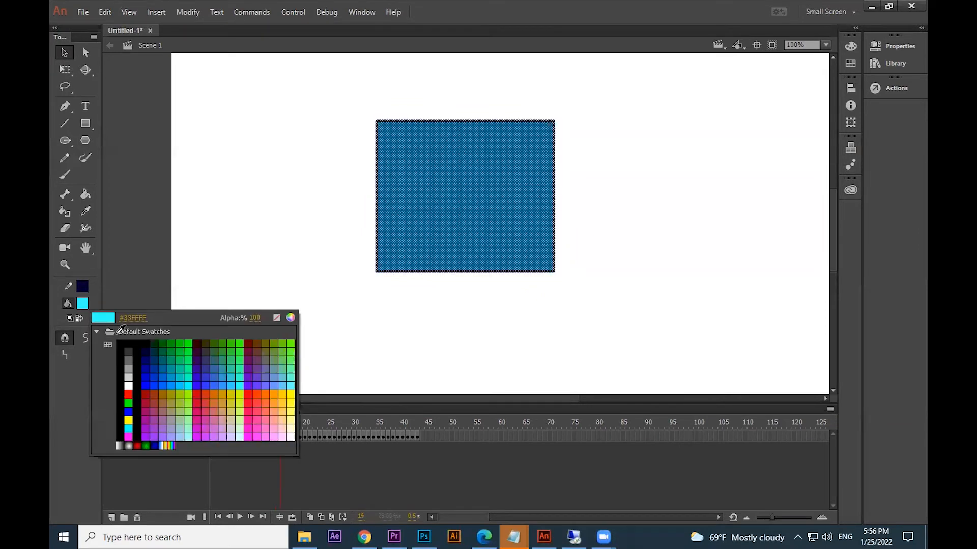
click(194, 385)
click(290, 438)
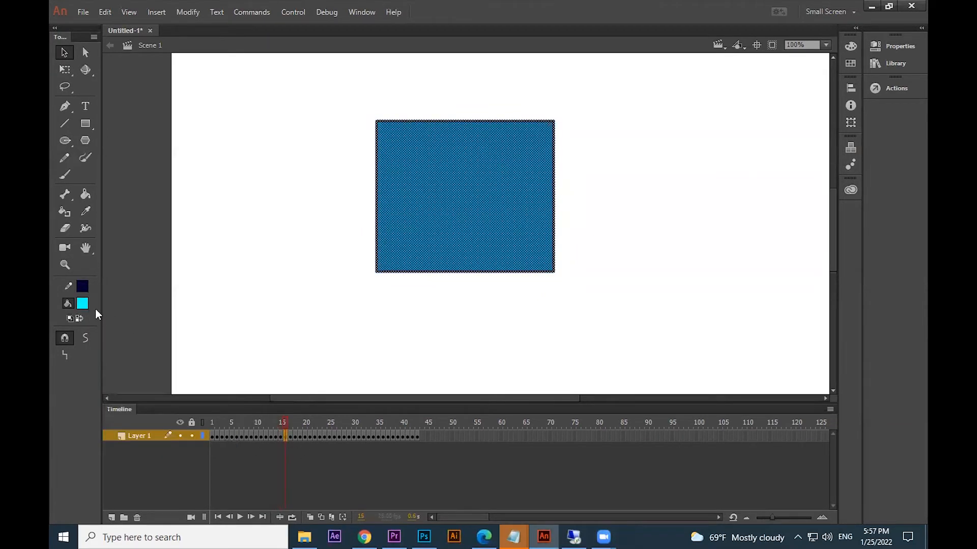
click(82, 304)
click(240, 385)
click(424, 351)
key(Return)
key(Return)
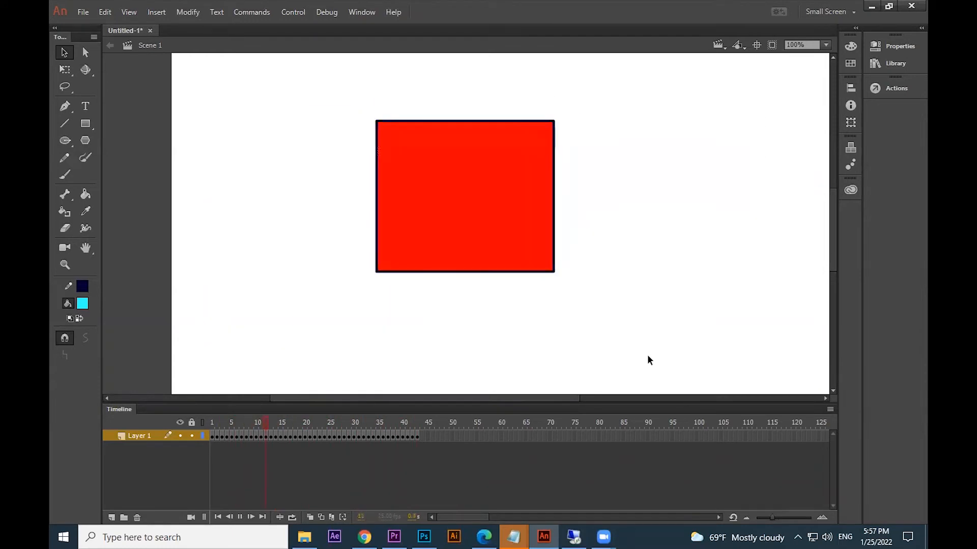
Step: Fill the rectangle with purple on the keyframes at frames 19 and 20
click(300, 437)
click(296, 436)
click(82, 304)
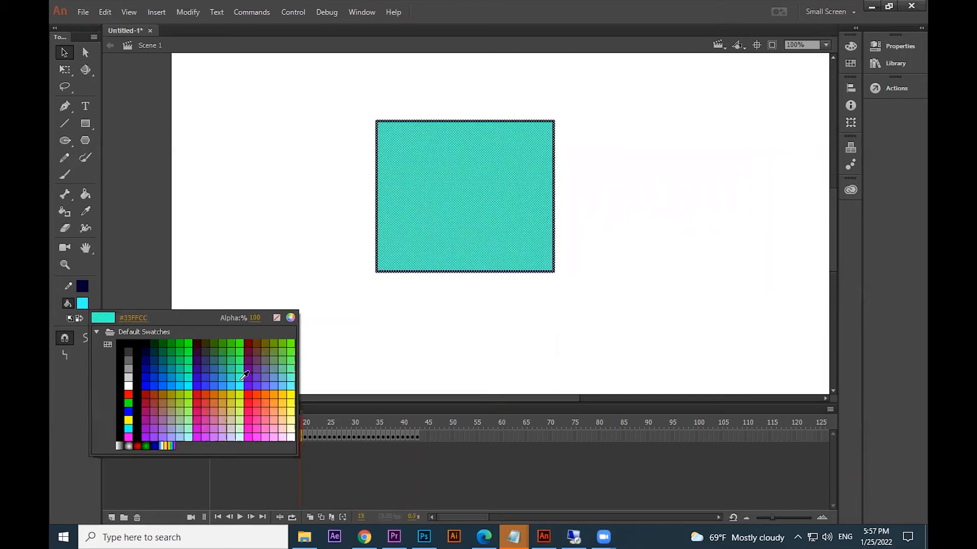
click(254, 381)
click(305, 436)
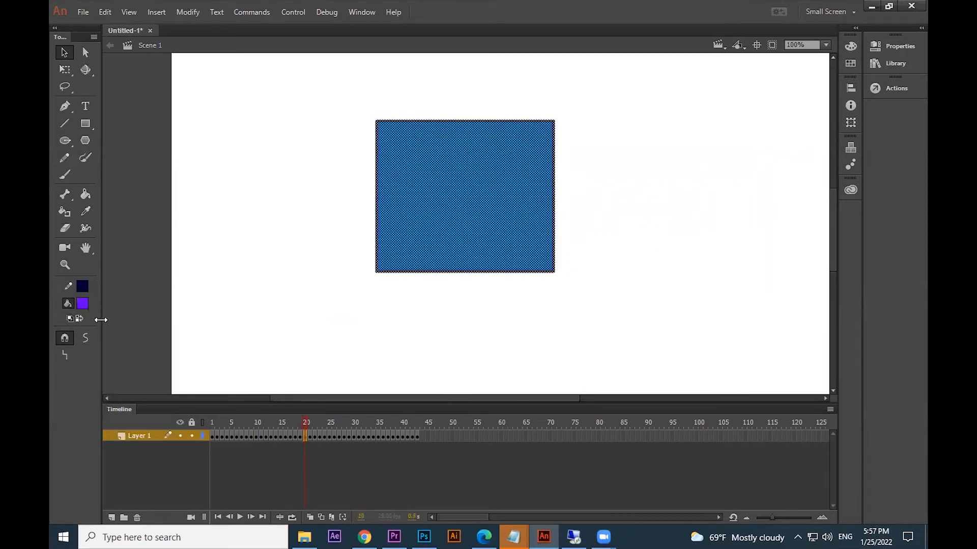
click(82, 304)
click(255, 374)
Step: Fill the rectangle with purple on the keyframes at frames 21 and 22, and replay the animation
click(310, 436)
click(80, 303)
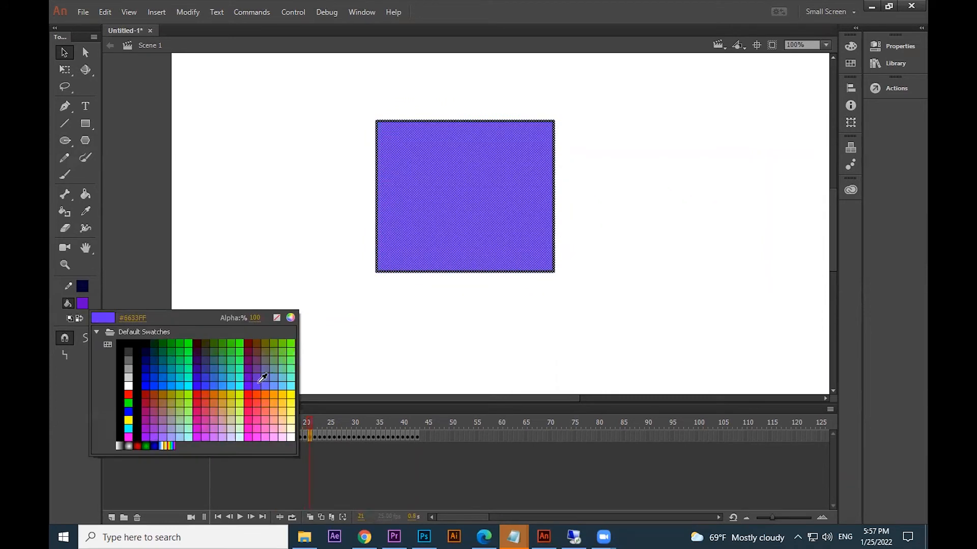
click(250, 380)
click(314, 436)
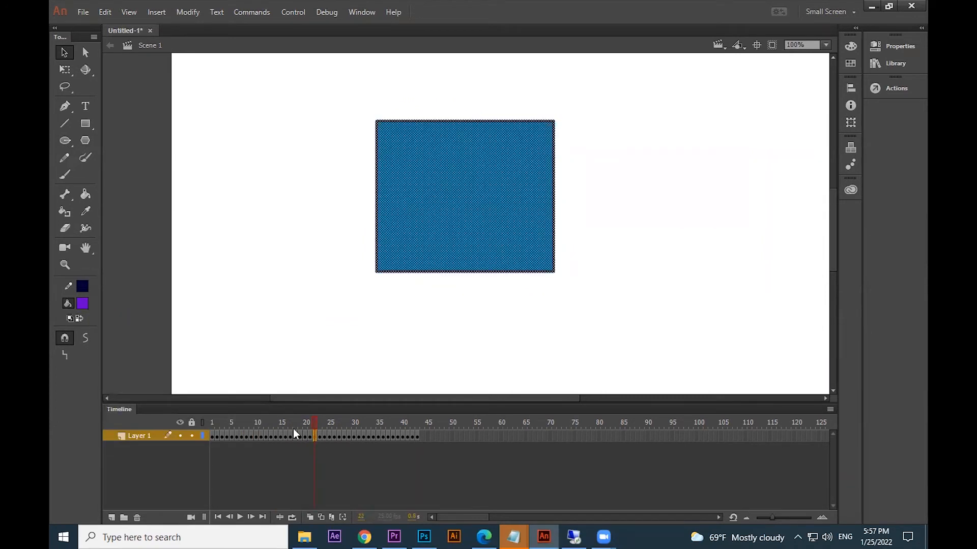
click(82, 304)
click(250, 380)
click(600, 325)
key(Return)
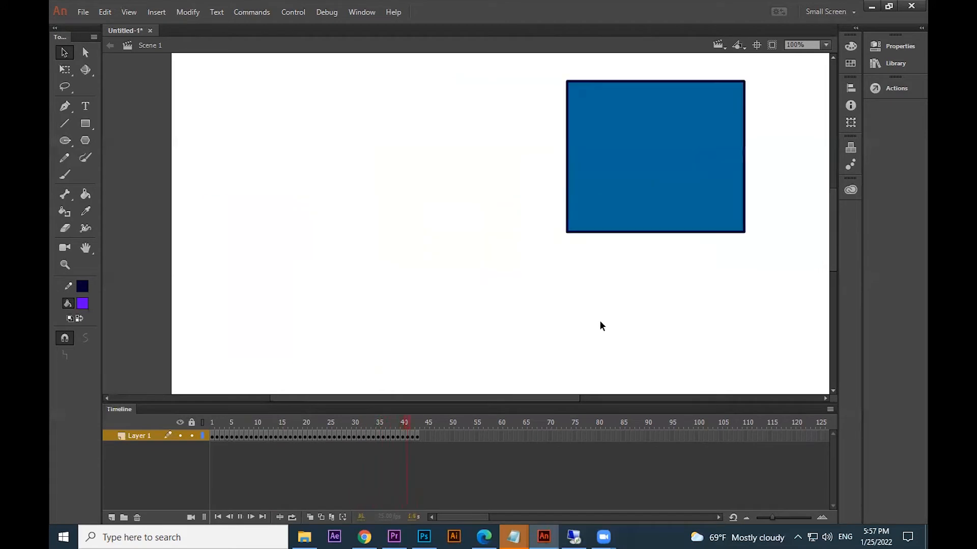
Step: Test the movie as an SWF in the preview window, then close the preview
key(ctrl+Return)
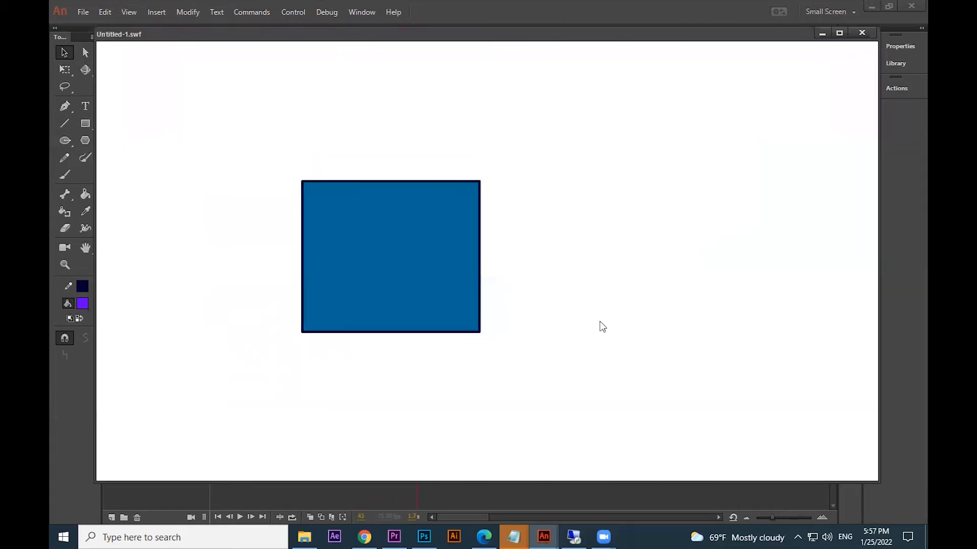
drag(628, 36, 646, 50)
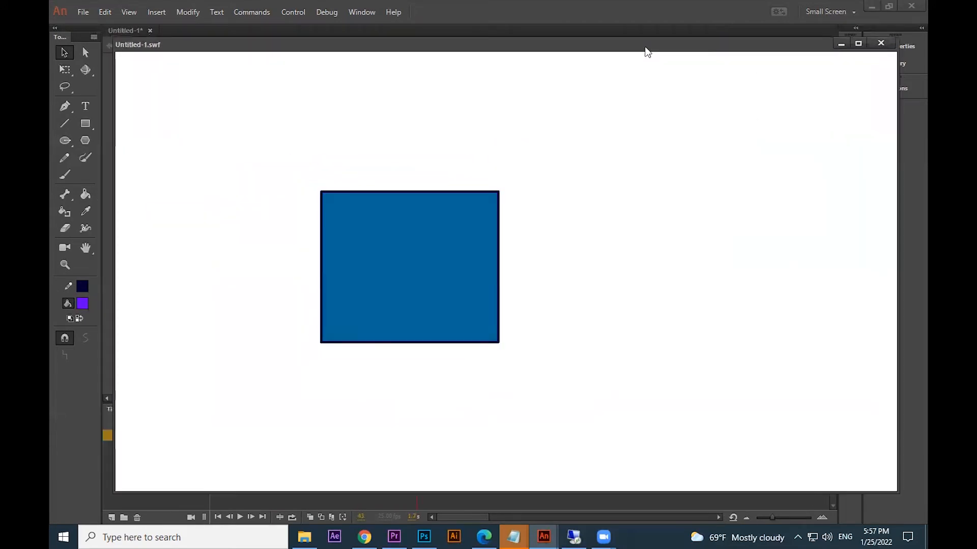
drag(514, 50, 528, 65)
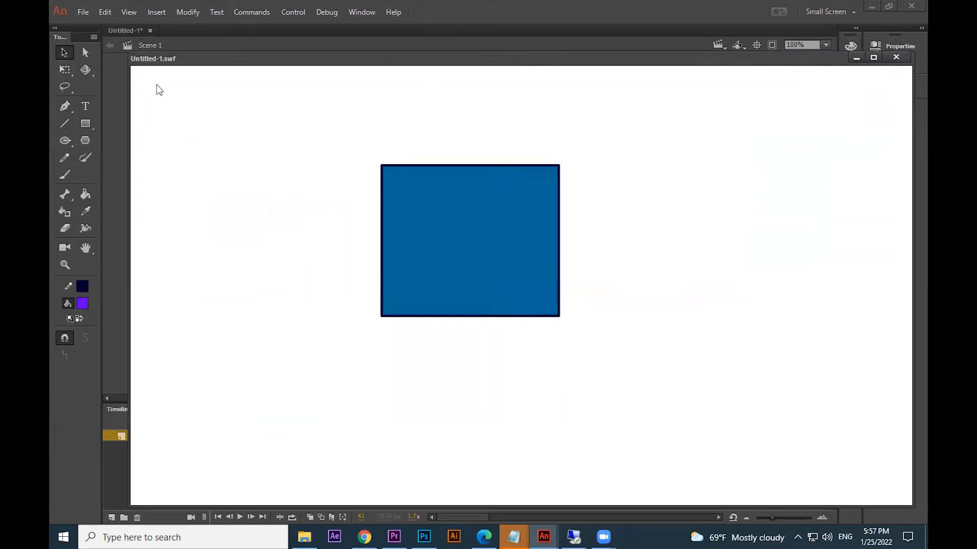
click(896, 57)
Step: Look over the document types offered for a new document without creating one
click(83, 12)
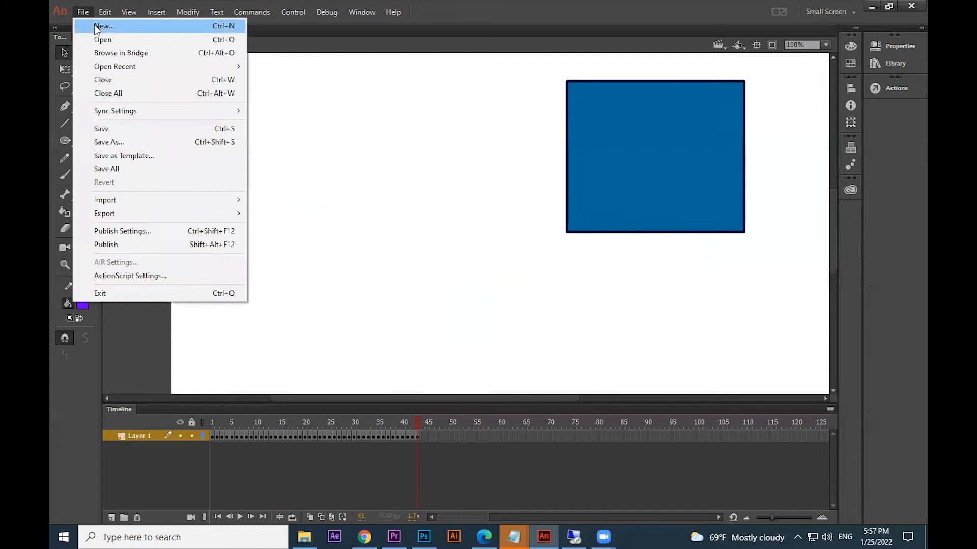
click(104, 26)
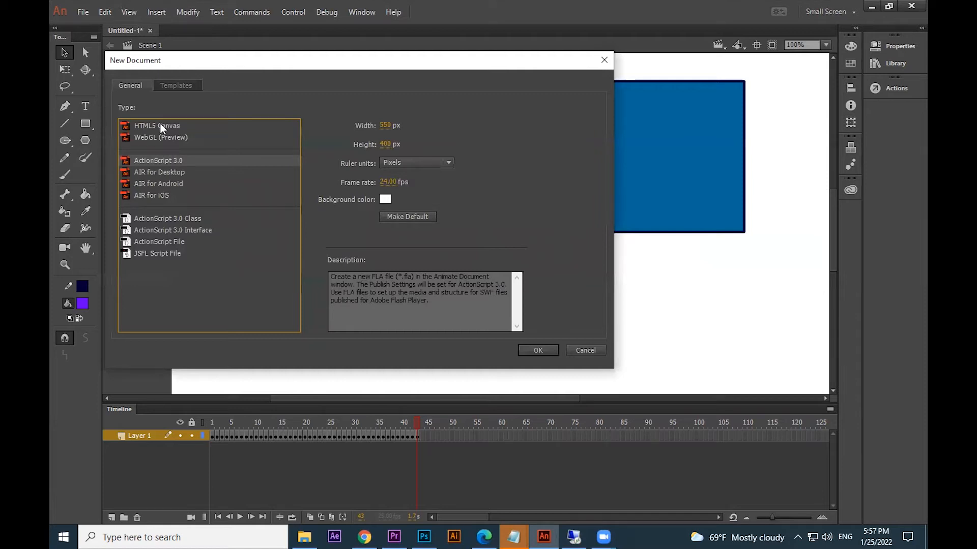
click(588, 352)
Step: Preview the rectangle animation again as an SWF movie and close the preview window
key(ctrl+Return)
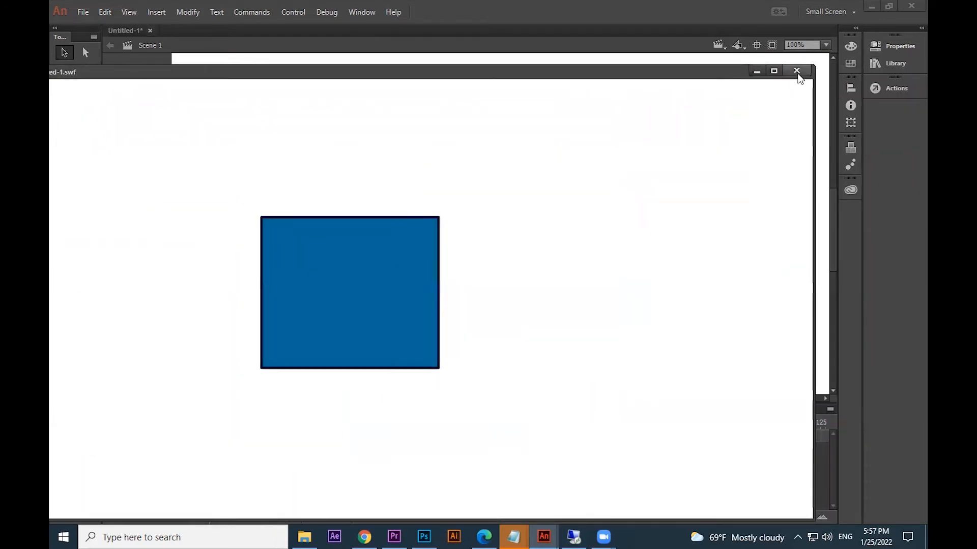
drag(550, 71, 588, 65)
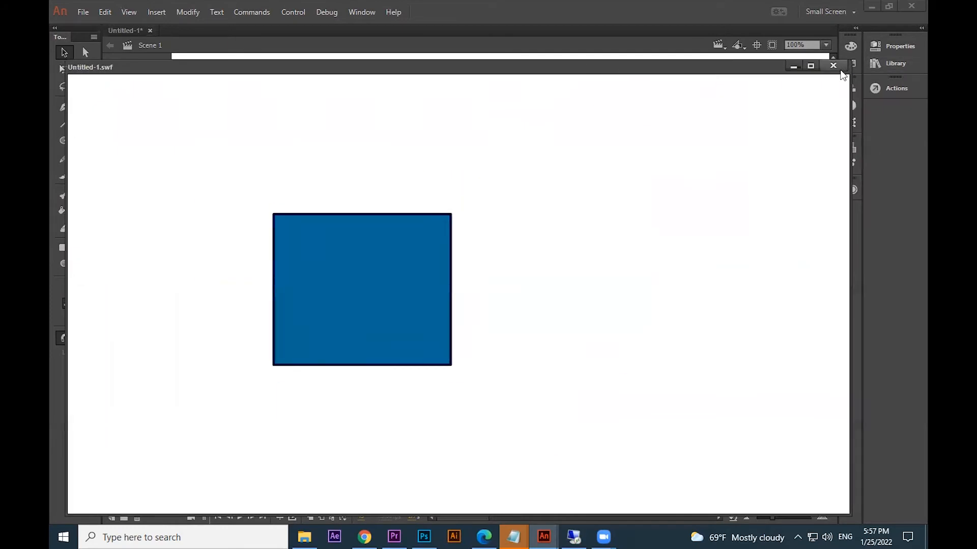
click(836, 67)
Step: Check the ActionScript 3.0 document type in the new document settings and cancel
click(85, 12)
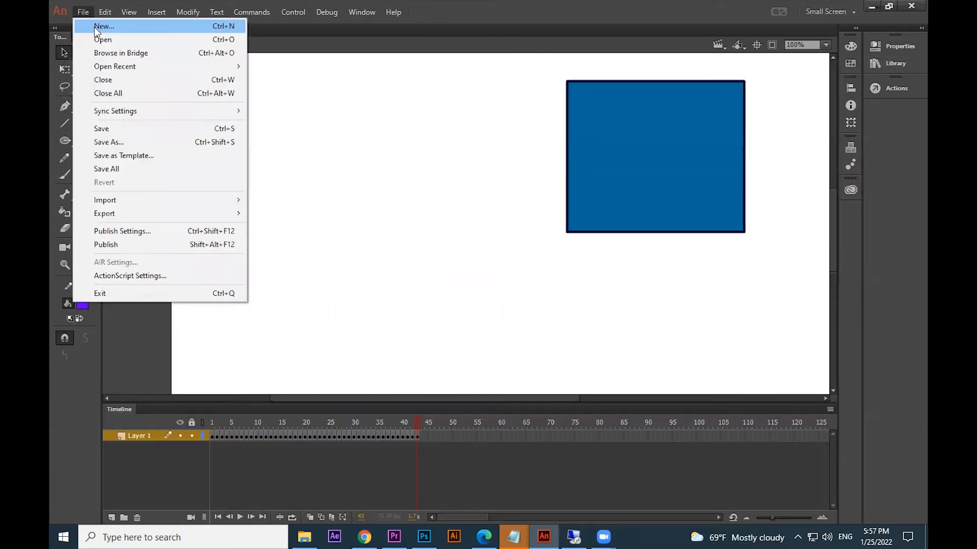
click(93, 25)
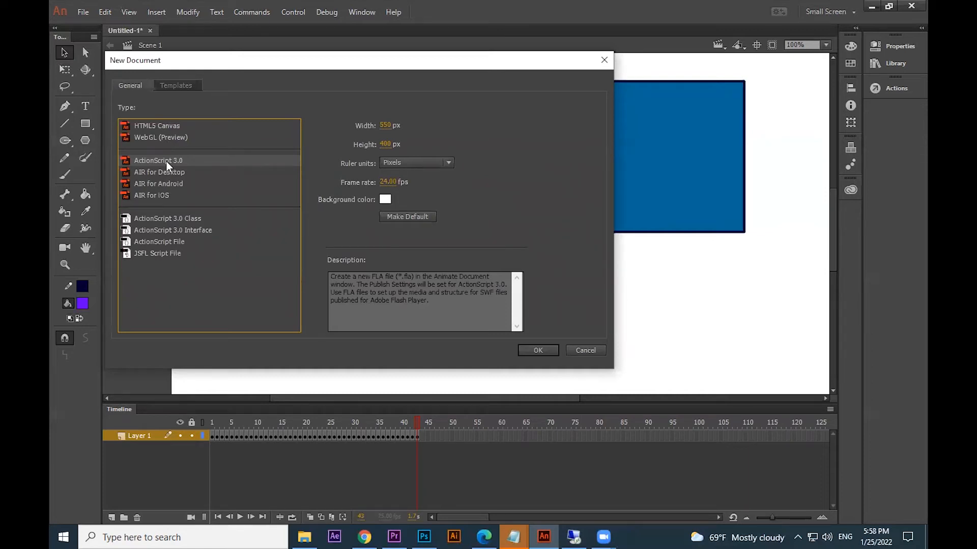
click(591, 352)
Step: Compare the animation's playback on the timeline with its SWF test movie, closing each preview window
key(ctrl+Return)
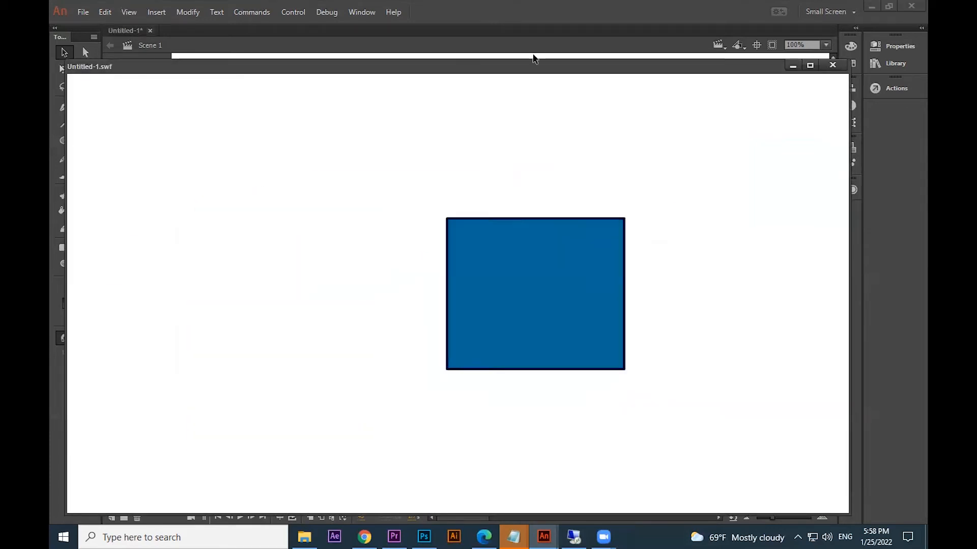
drag(529, 66, 604, 46)
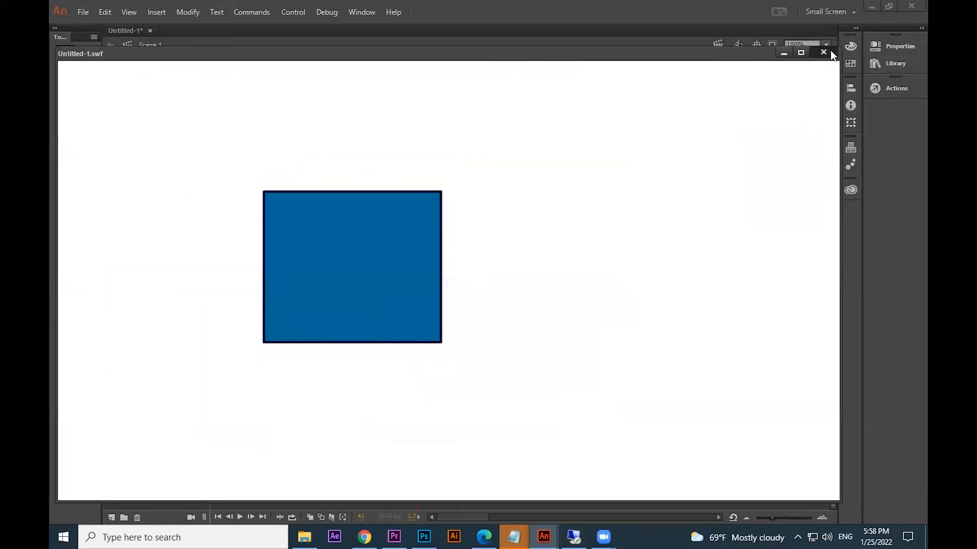
click(830, 50)
key(Return)
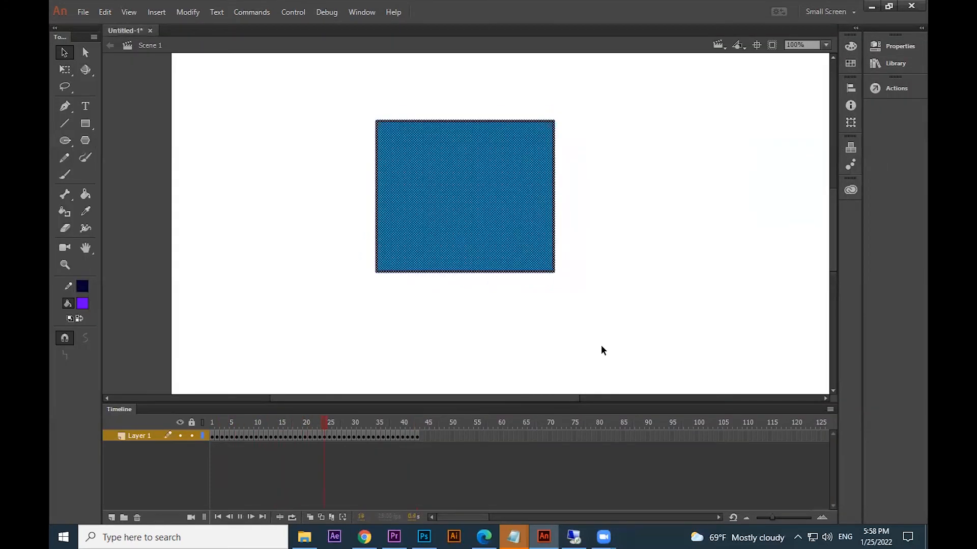
key(ctrl+Return)
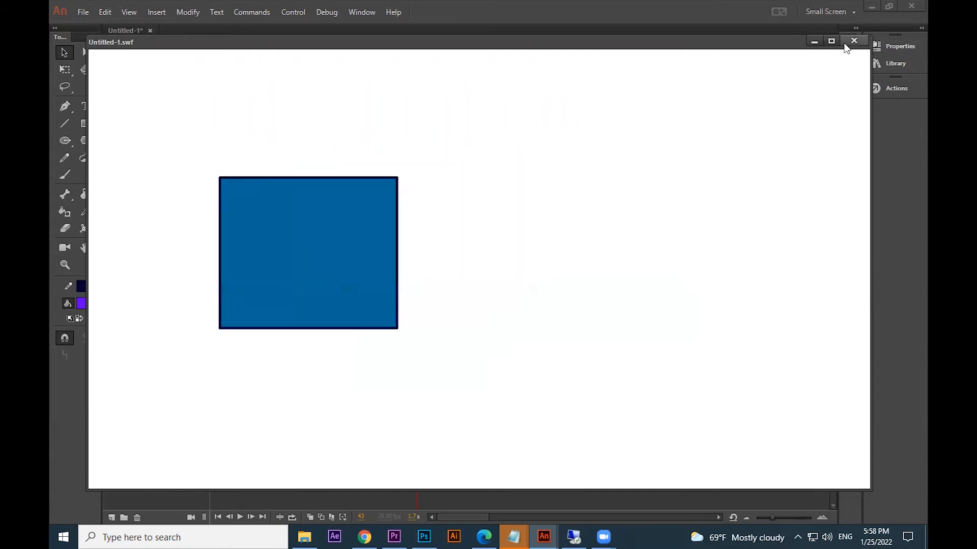
click(846, 45)
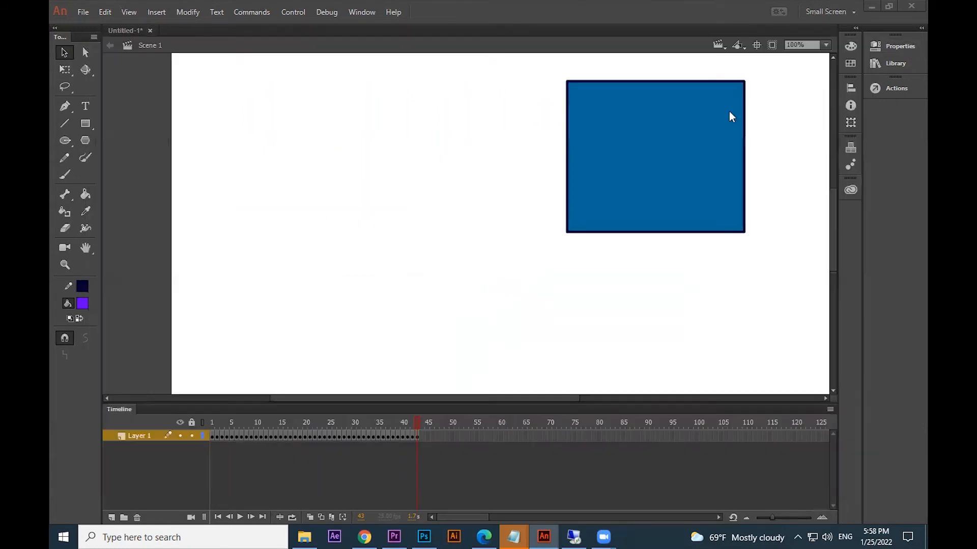
Step: Return to frame 1 and delete the rectangle's fill and outline from that keyframe
drag(420, 433, 183, 432)
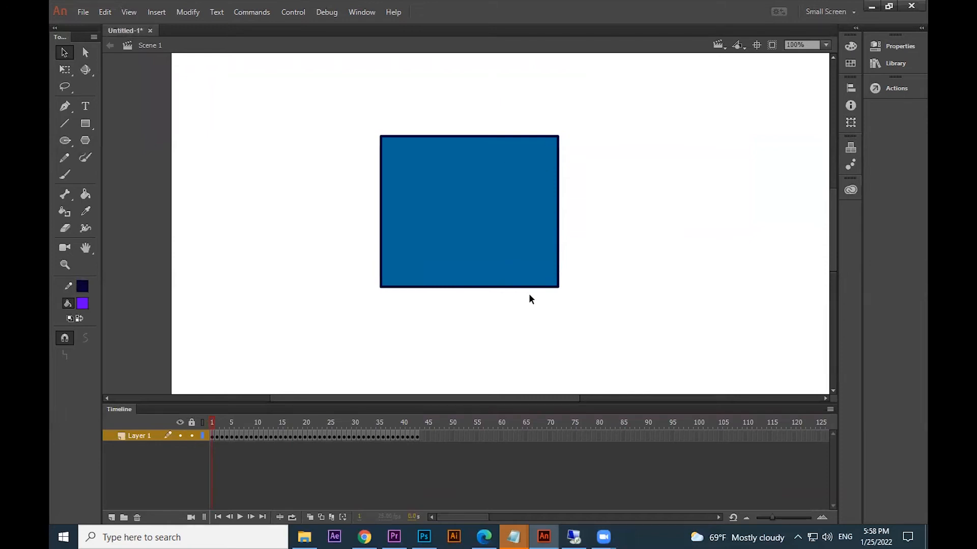
click(510, 208)
key(Delete)
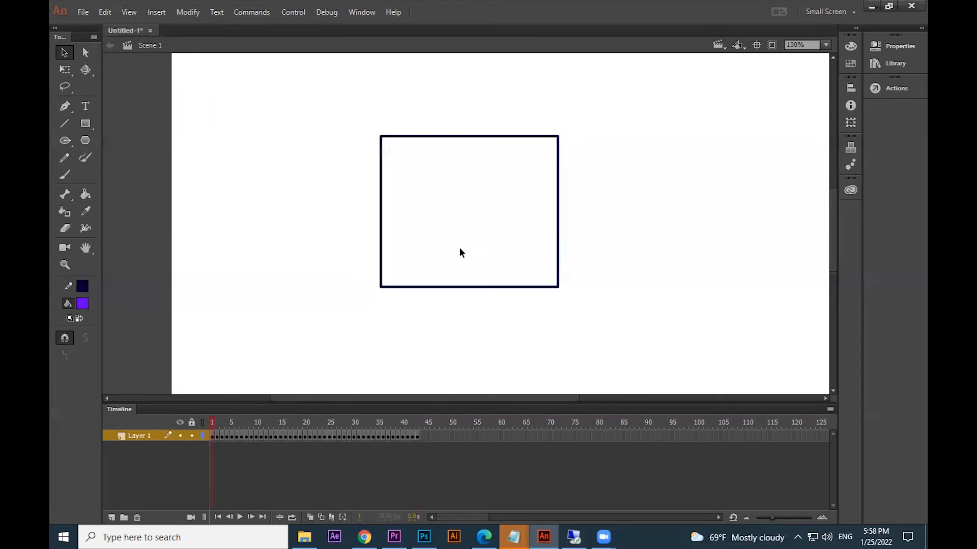
drag(619, 93, 294, 317)
key(Delete)
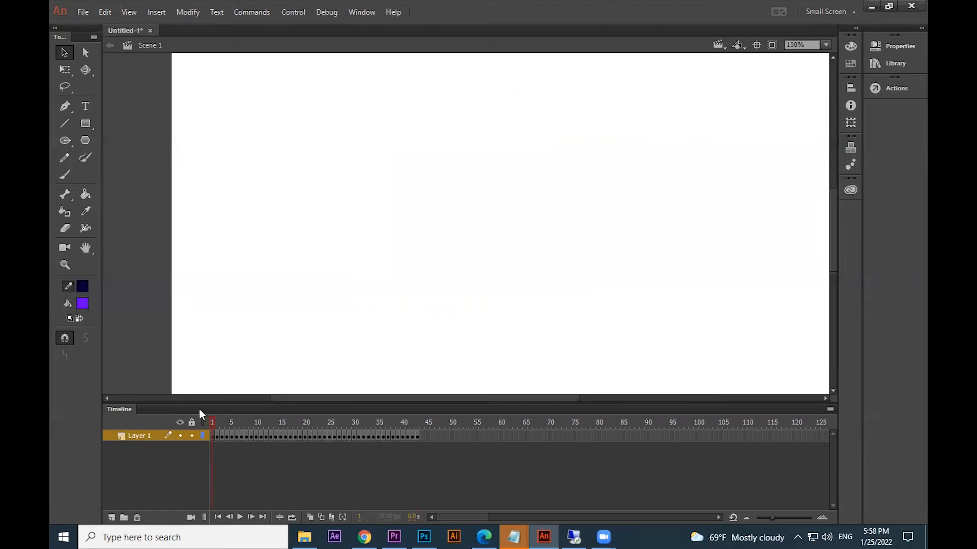
Step: Remove all the frames of the rectangle animation from Layer 1
click(215, 439)
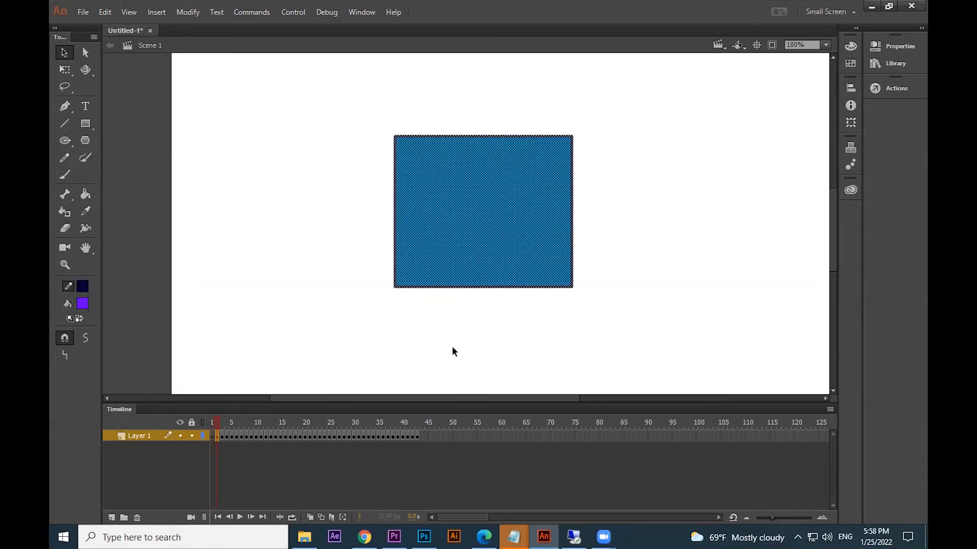
click(458, 332)
drag(423, 437, 207, 439)
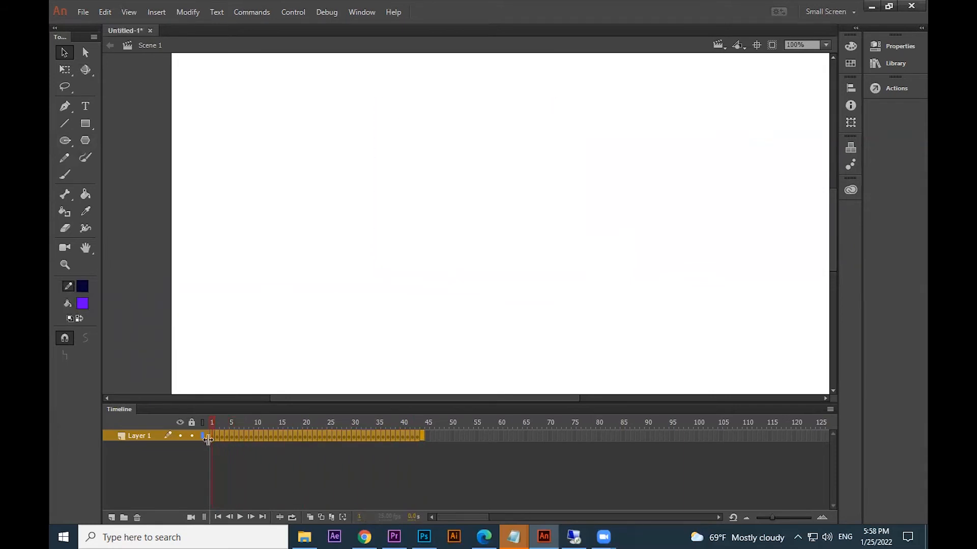
right_click(232, 438)
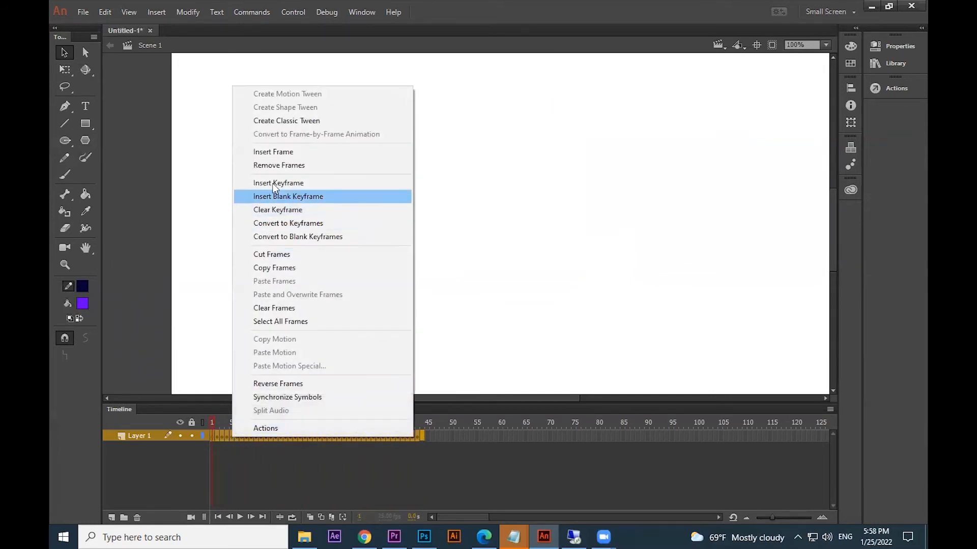
click(278, 165)
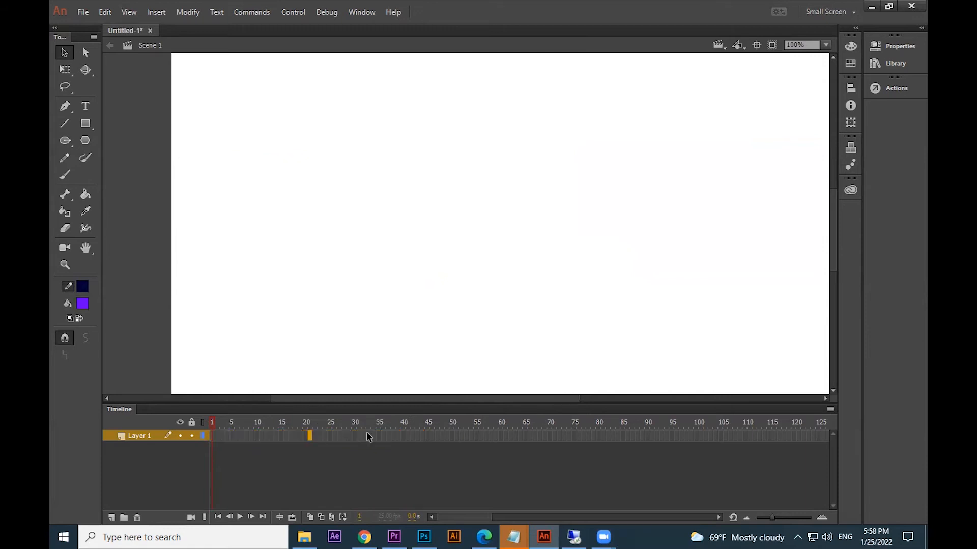
Step: Undo the removal of the rectangle animation's frames and clear the contents of the last keyframe
key(ctrl+z)
key(ctrl+z)
key(ctrl+z)
key(ctrl+z)
key(ctrl+z)
key(ctrl+z)
key(Delete)
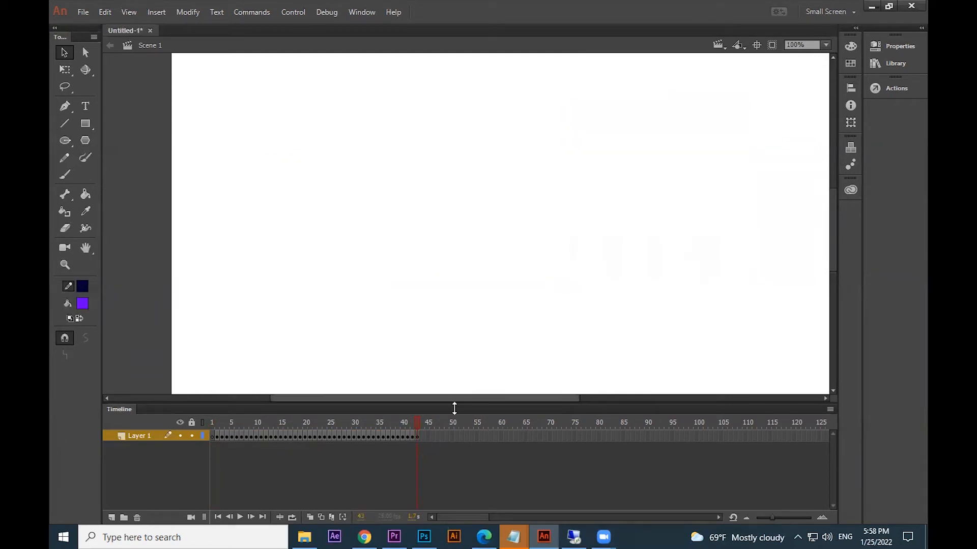
Step: Select the entire range of keyframes on Layer 1 and remove those frames
click(397, 436)
click(367, 437)
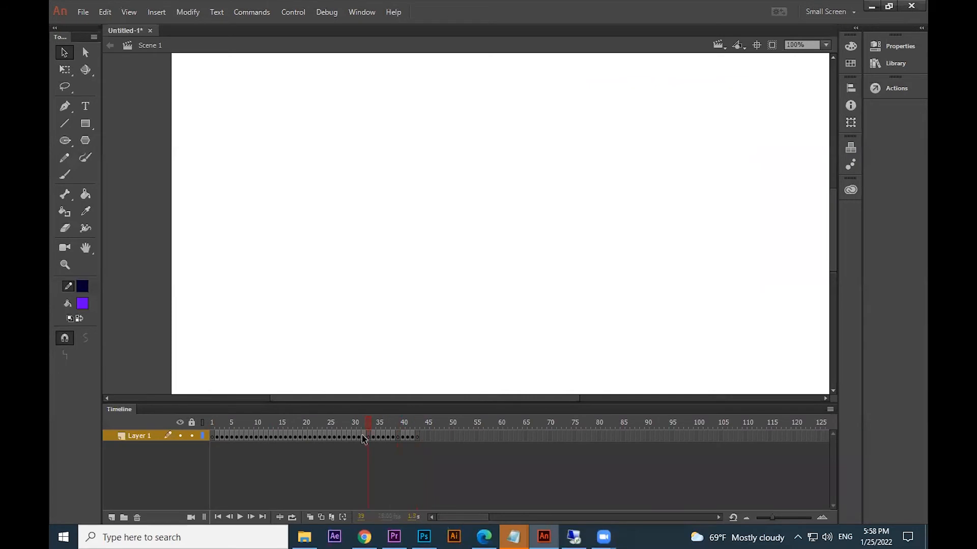
drag(430, 436, 152, 446)
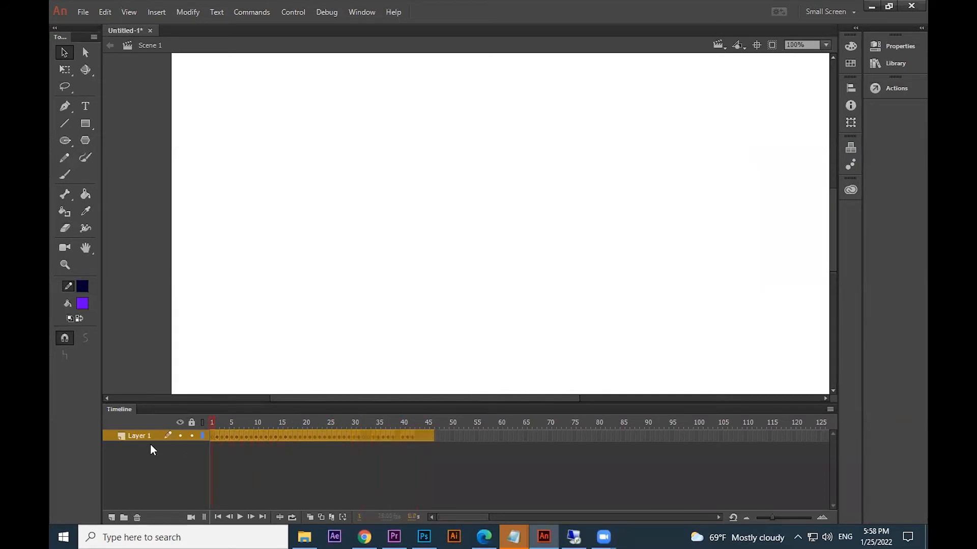
right_click(344, 436)
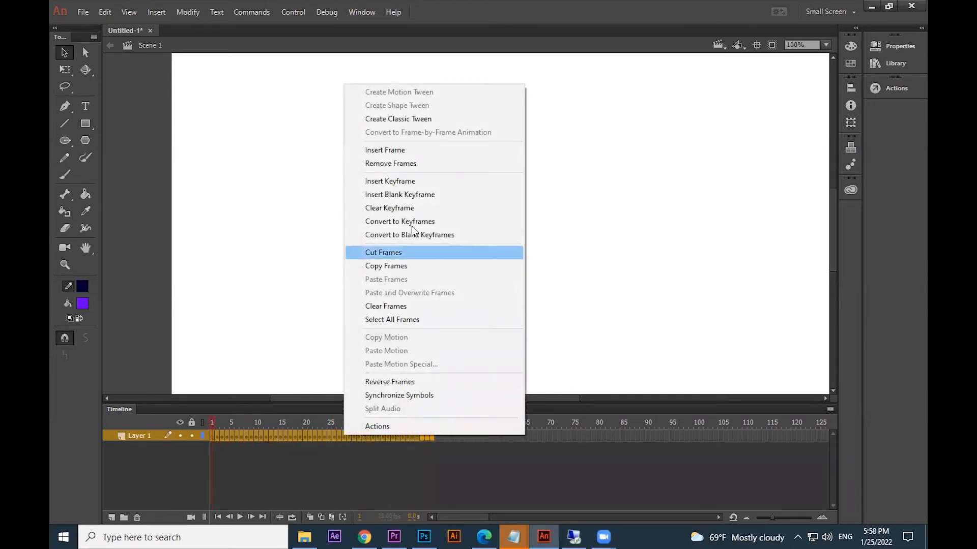
click(407, 163)
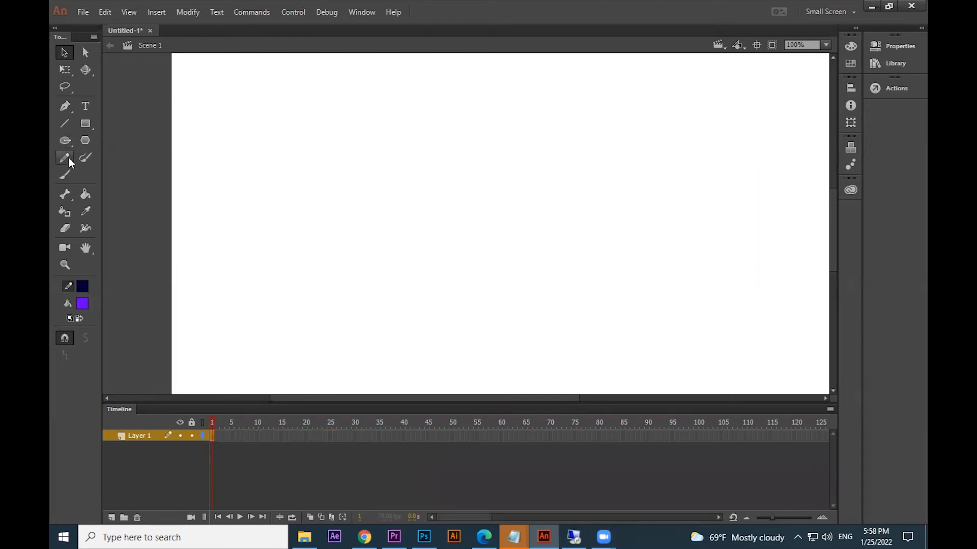
Step: Draw a straight diagonal line in the left part of the stage with the Line tool
click(87, 124)
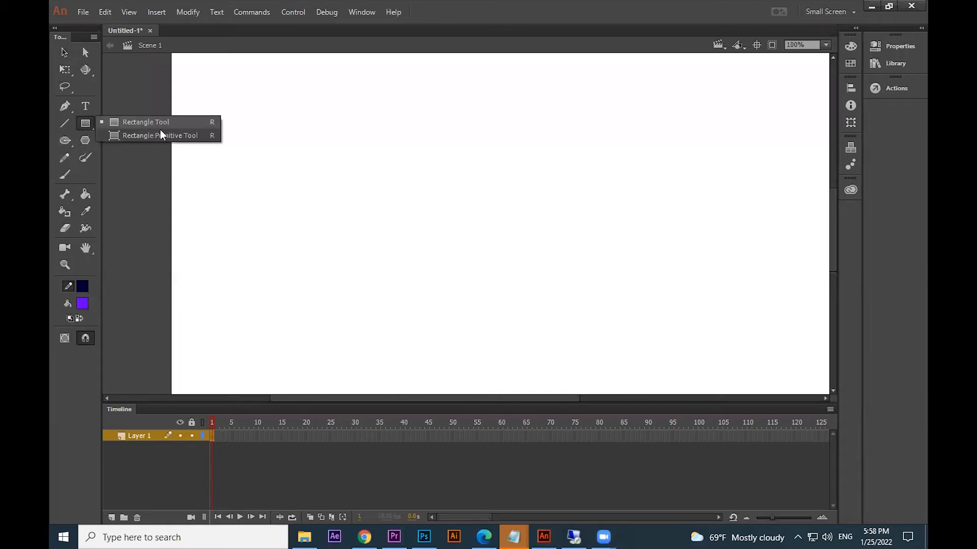
click(63, 125)
drag(260, 177, 332, 298)
click(62, 53)
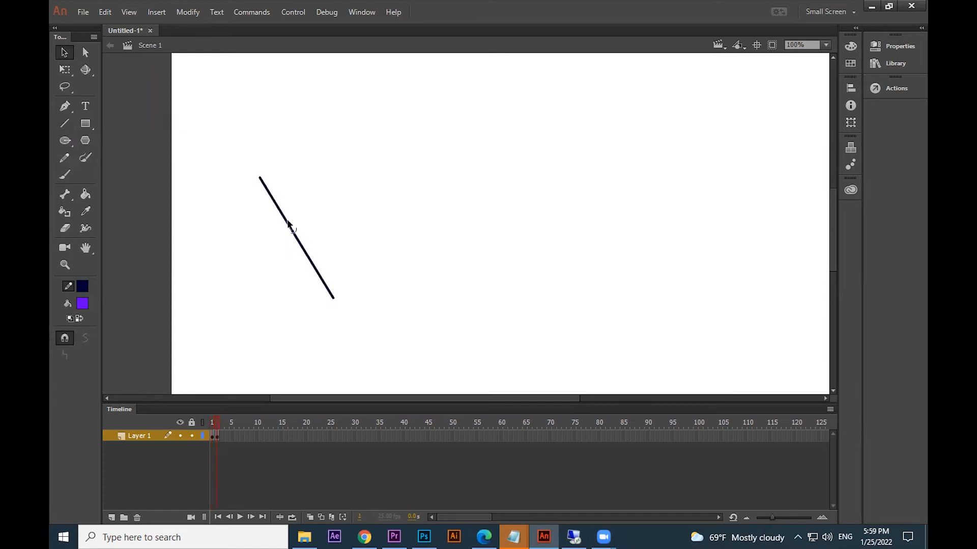
Step: Bend the line and swing its upper end over to the right across new keyframes through frame 12, pivoting on its lower end
drag(287, 222, 304, 219)
drag(264, 184, 514, 290)
key(F6)
key(F6)
key(F6)
drag(384, 263, 438, 276)
drag(514, 290, 526, 311)
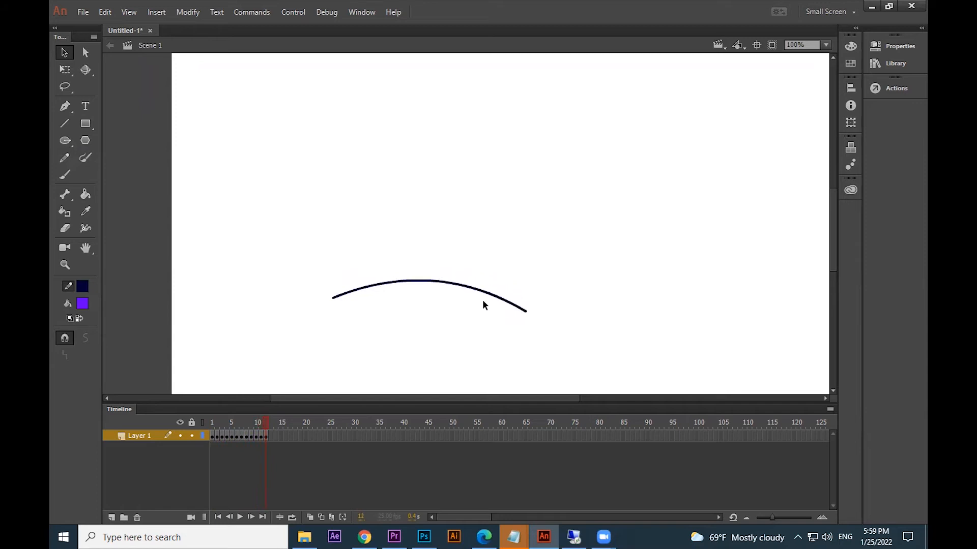
Step: Add keyframes through frame 21 that flex the arched line and settle it into a straight line
key(F6)
mouse_move(444, 296)
mouse_down()
mouse_move(444, 318)
mouse_move(450, 273)
mouse_move(443, 298)
mouse_up()
key(F6)
key(F6)
key(F6)
key(F6)
key(F6)
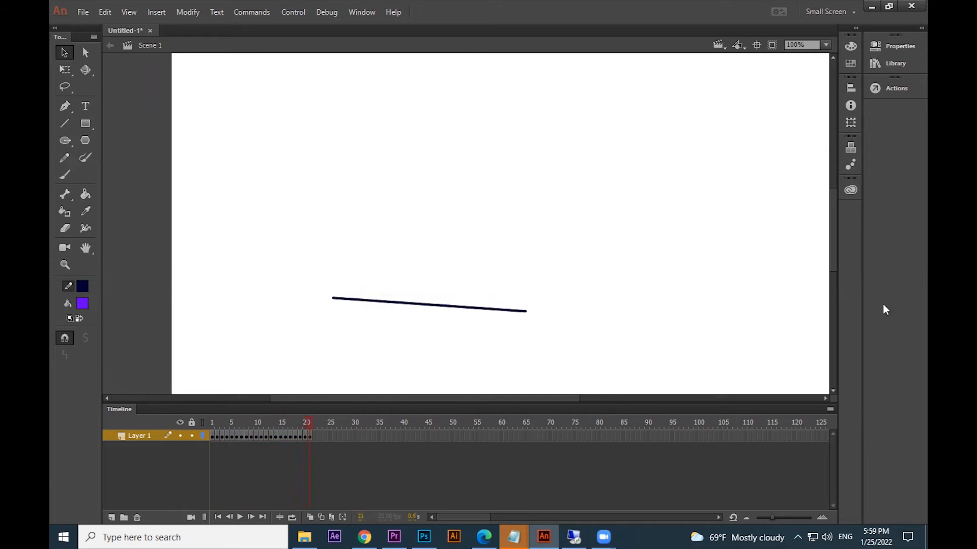
Step: Examine the line animation in its SWF test movie and frame by frame on the timeline
key(ctrl+Return)
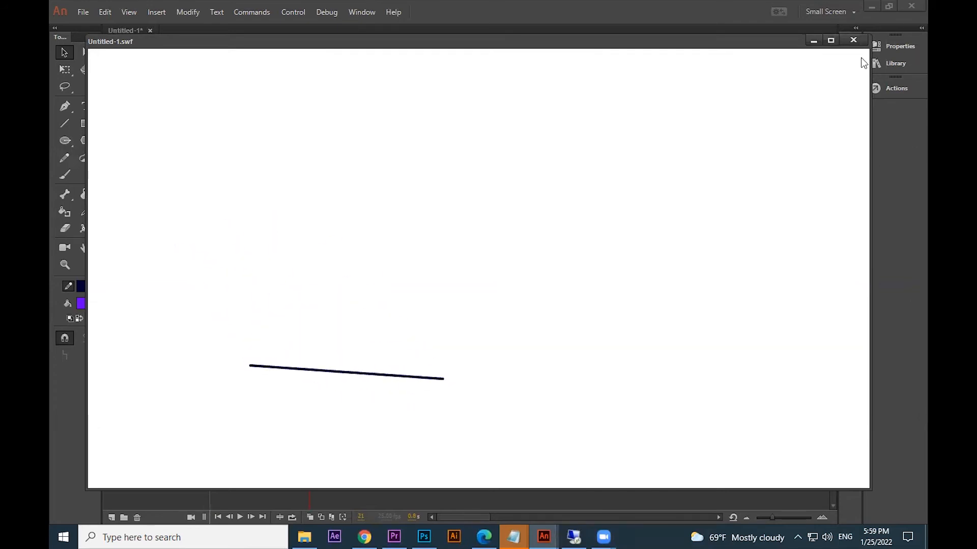
click(853, 41)
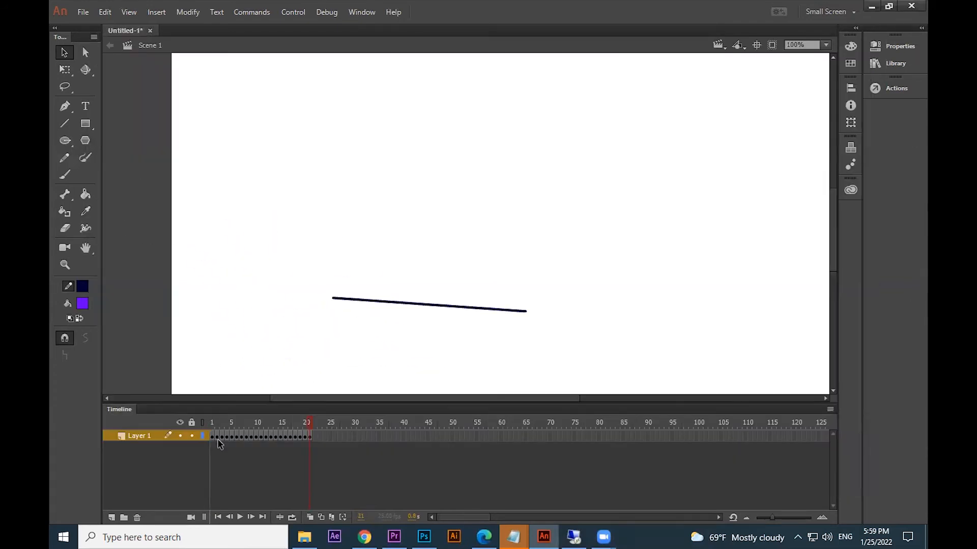
drag(213, 424, 260, 410)
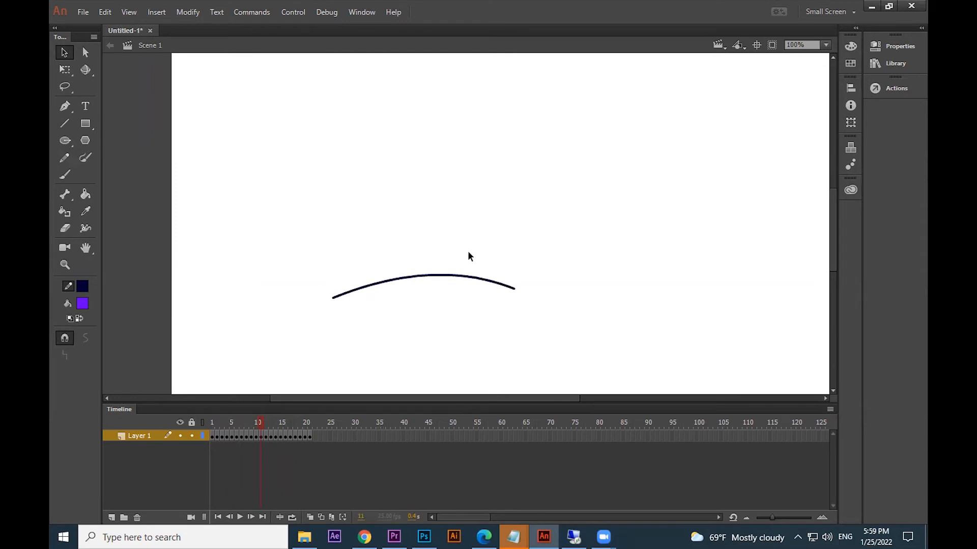
key(ctrl+Return)
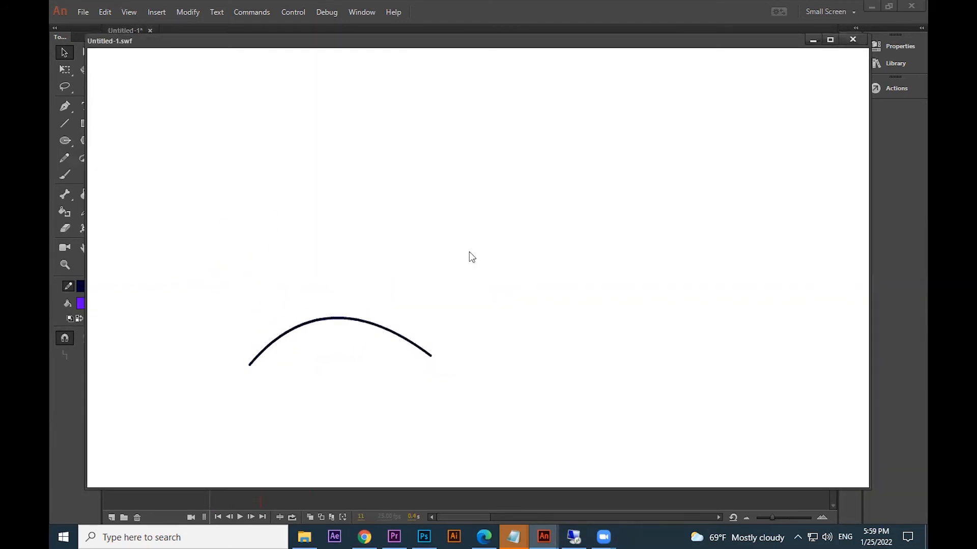
click(853, 40)
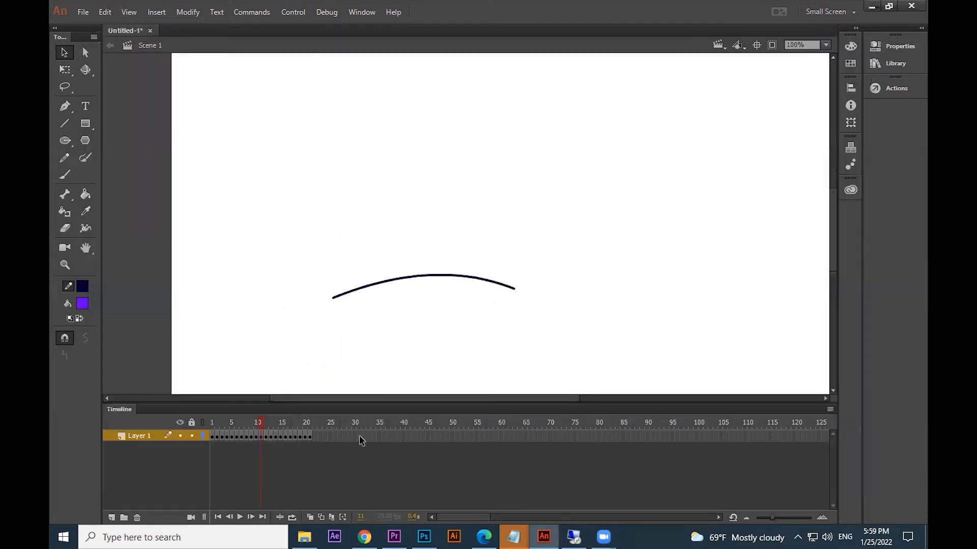
click(332, 437)
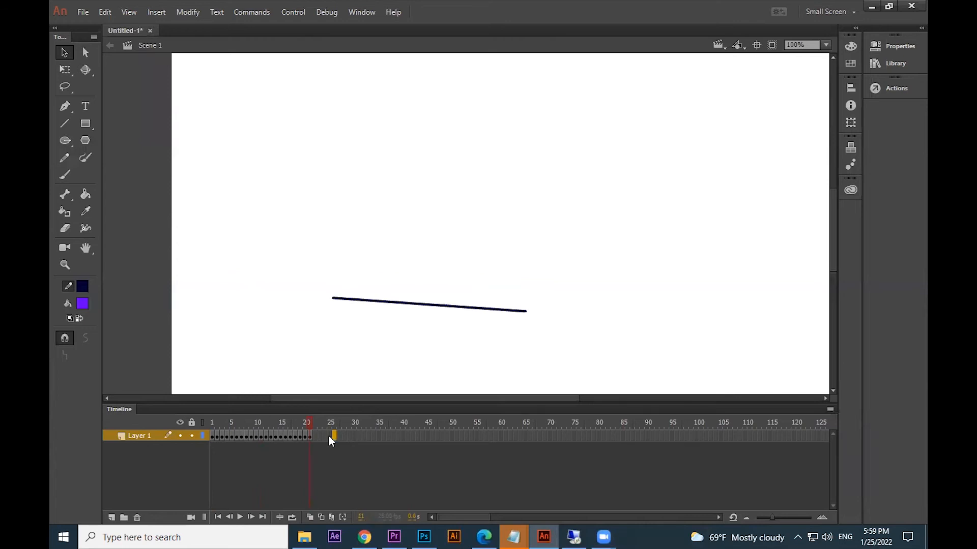
key(ctrl+Return)
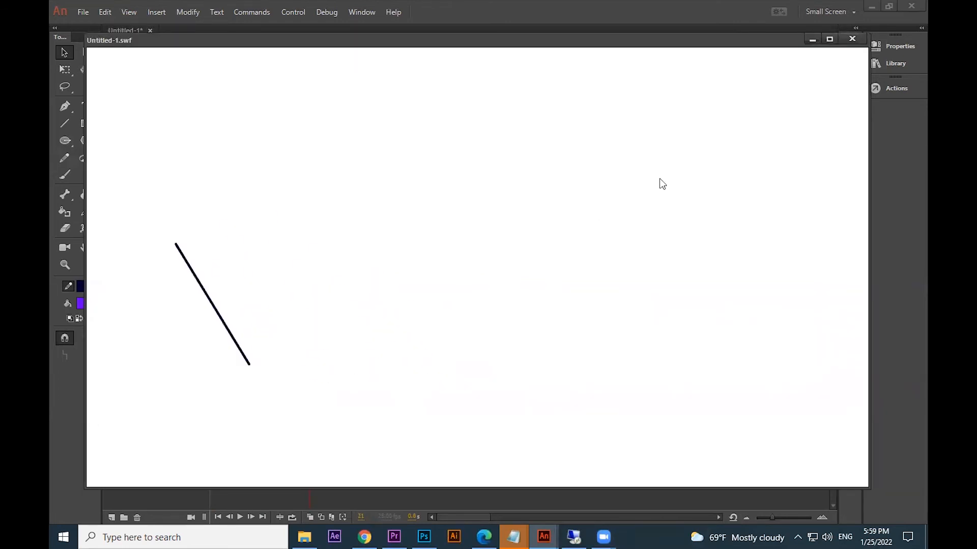
click(852, 40)
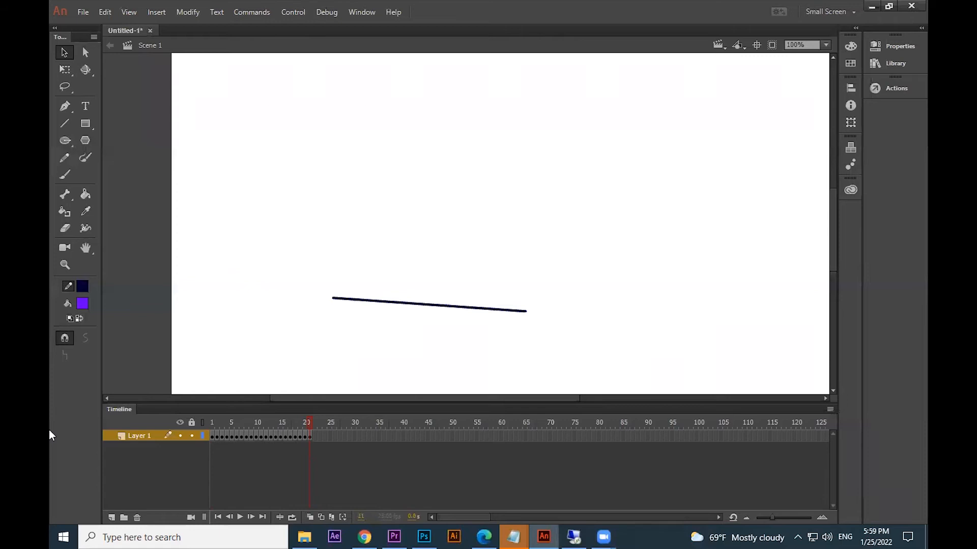
drag(211, 423, 319, 433)
click(236, 436)
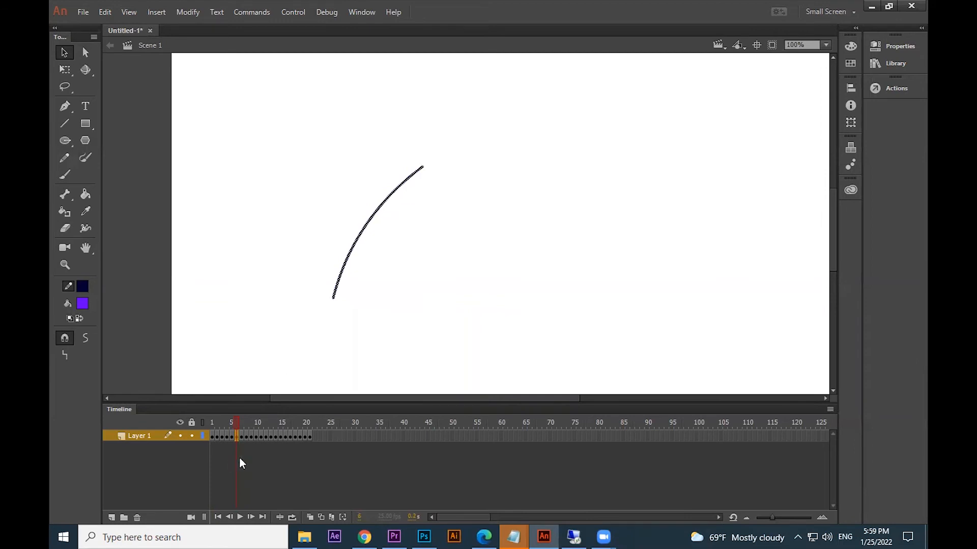
click(282, 436)
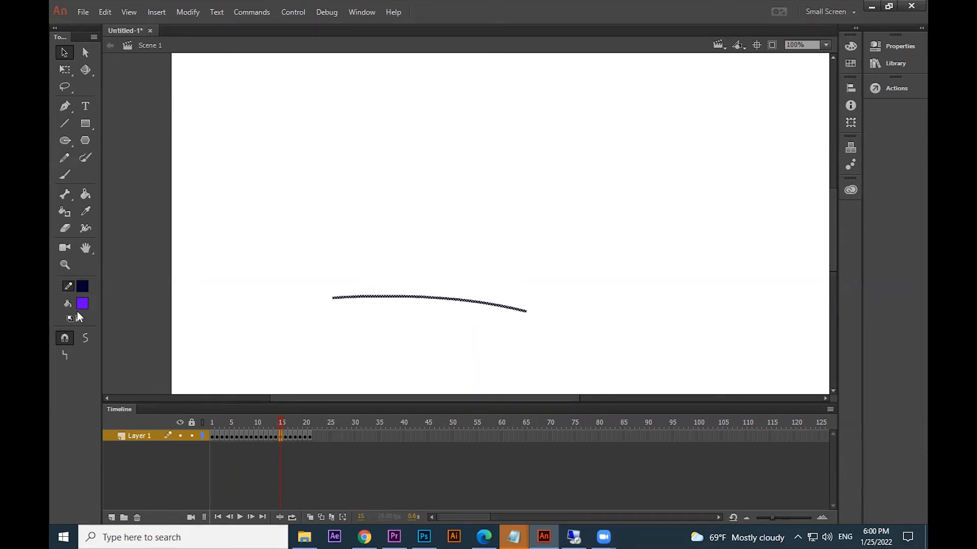
Step: Change the line's stroke colour to red in the keyframes at frames 19 and 18
drag(297, 441, 300, 441)
click(82, 304)
click(84, 286)
click(83, 286)
click(129, 379)
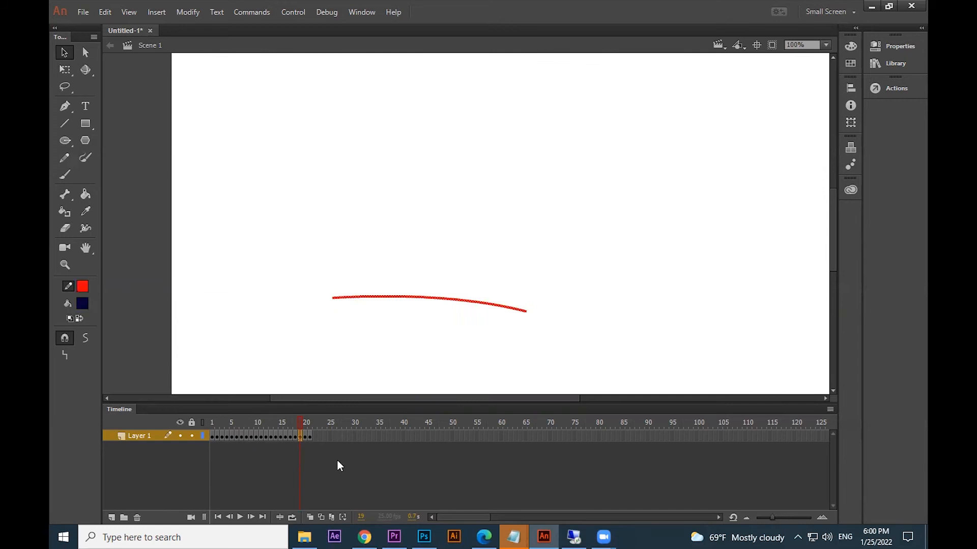
click(296, 439)
click(82, 286)
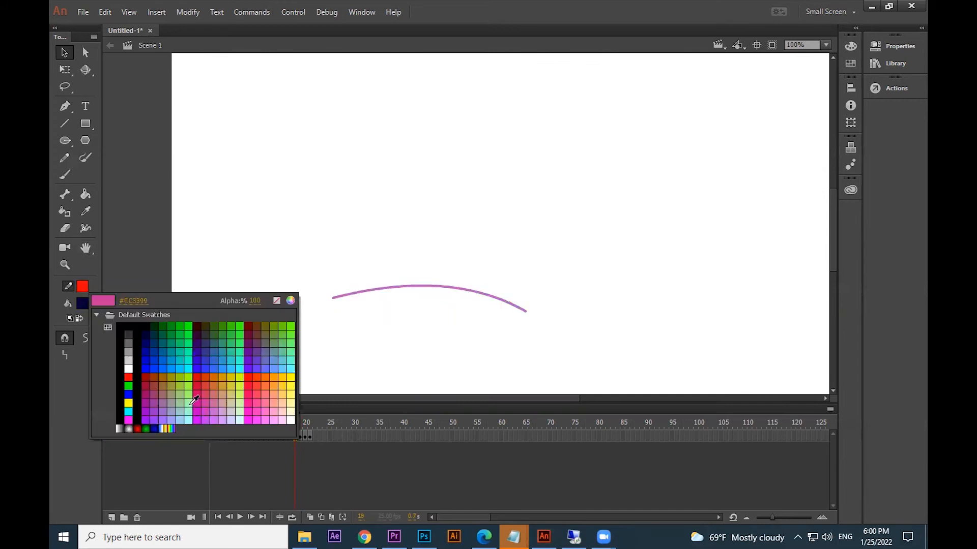
click(251, 377)
Step: Move to frame 16, play the recoloured line animation as an SWF test movie and close the preview
click(285, 425)
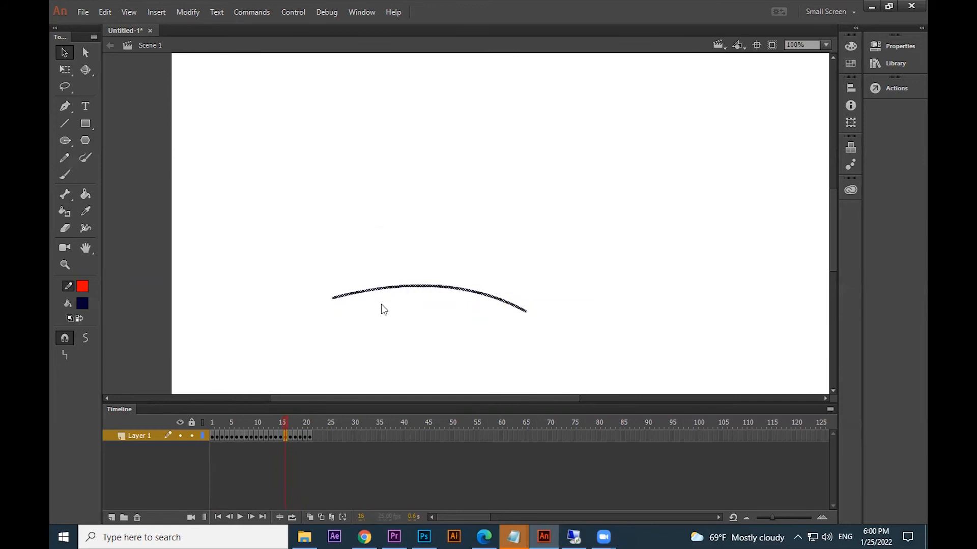
key(ctrl+Return)
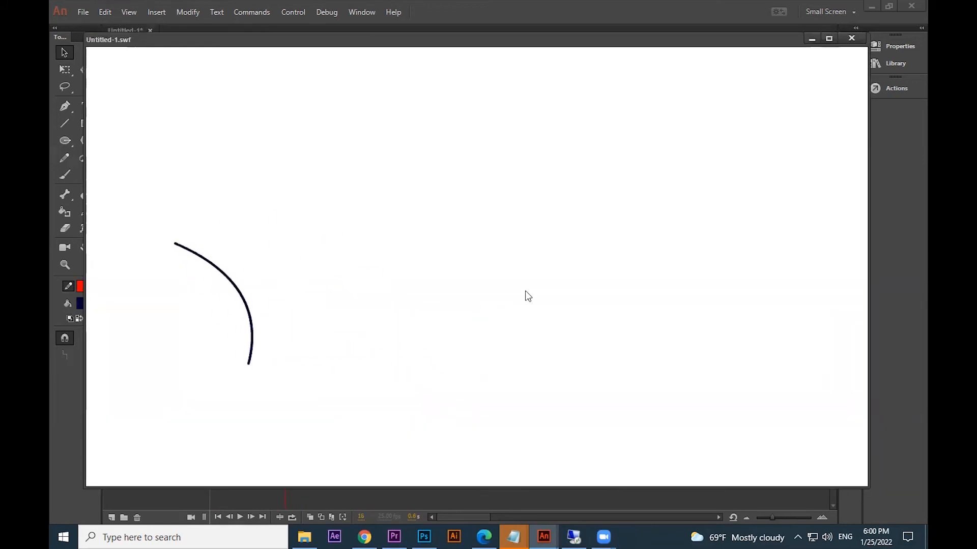
click(850, 39)
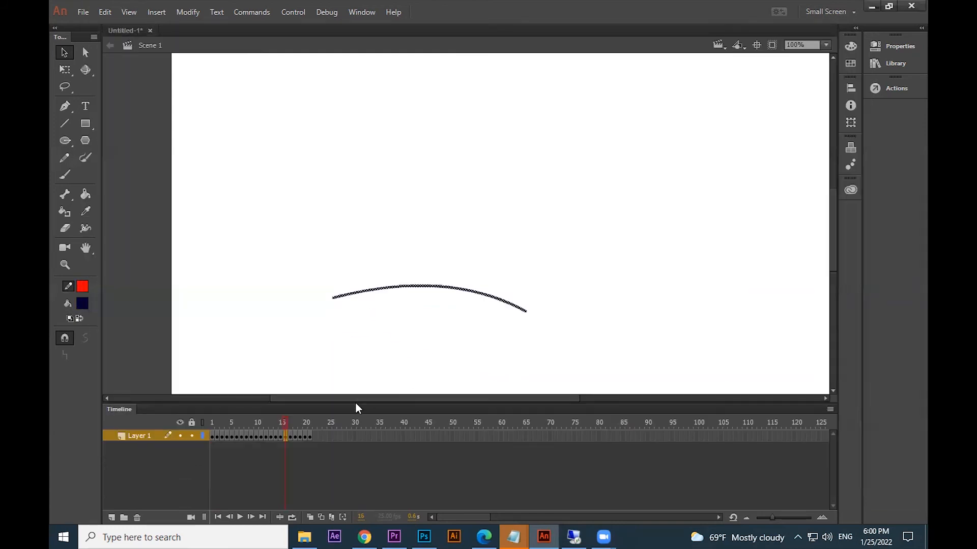
Step: Continue from frame 21 with keyframes through frame 26 that lift the line's left end and curve it around its fixed right end
click(309, 437)
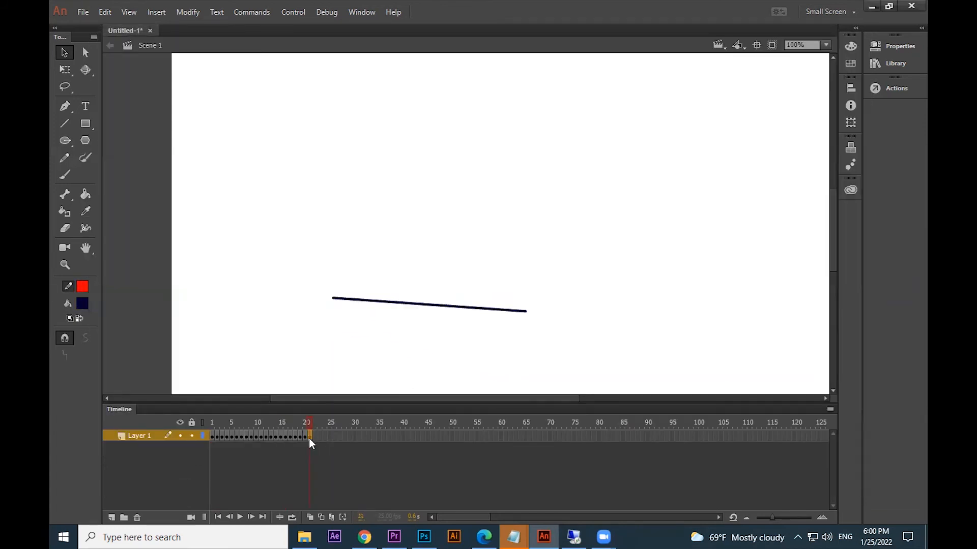
click(372, 362)
drag(335, 299, 365, 243)
key(F6)
drag(408, 275, 401, 281)
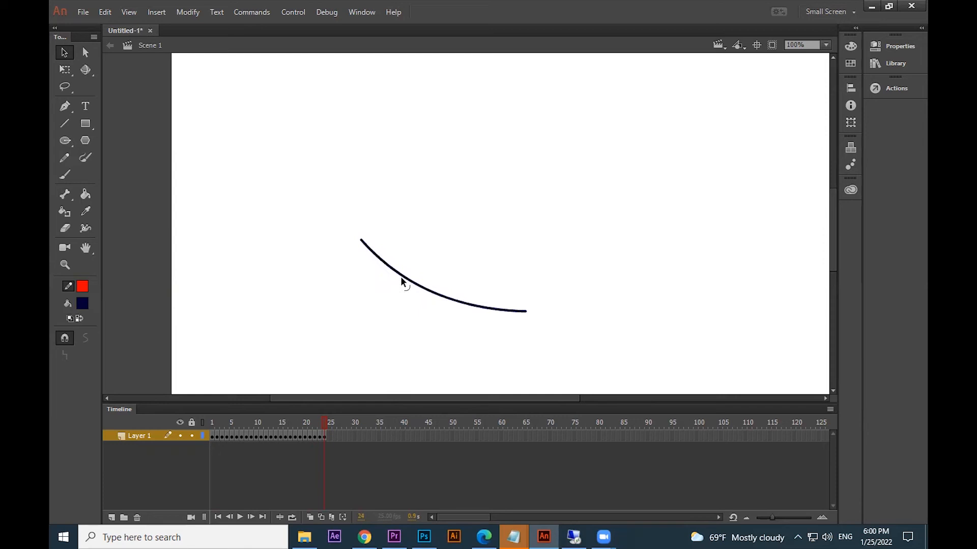
drag(358, 246, 406, 205)
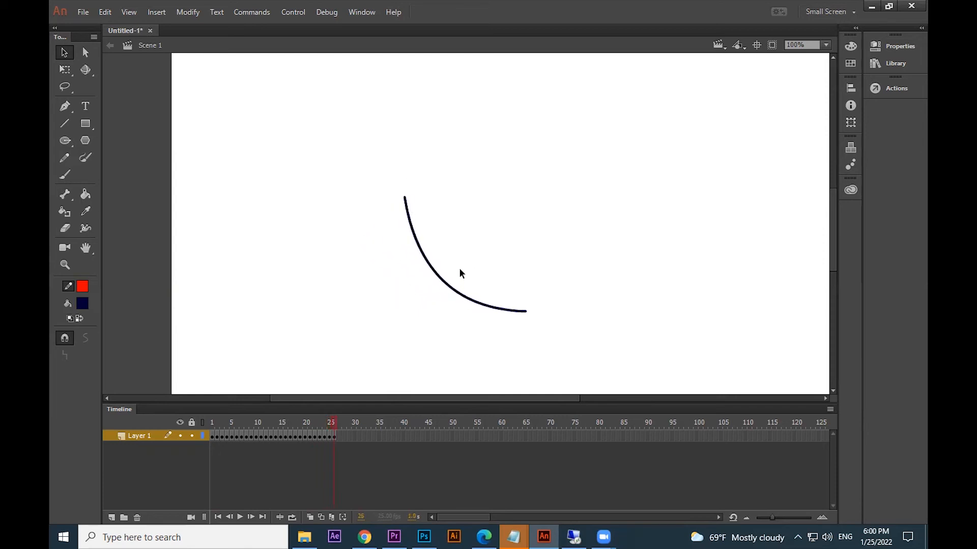
drag(427, 265, 421, 264)
drag(405, 198, 447, 184)
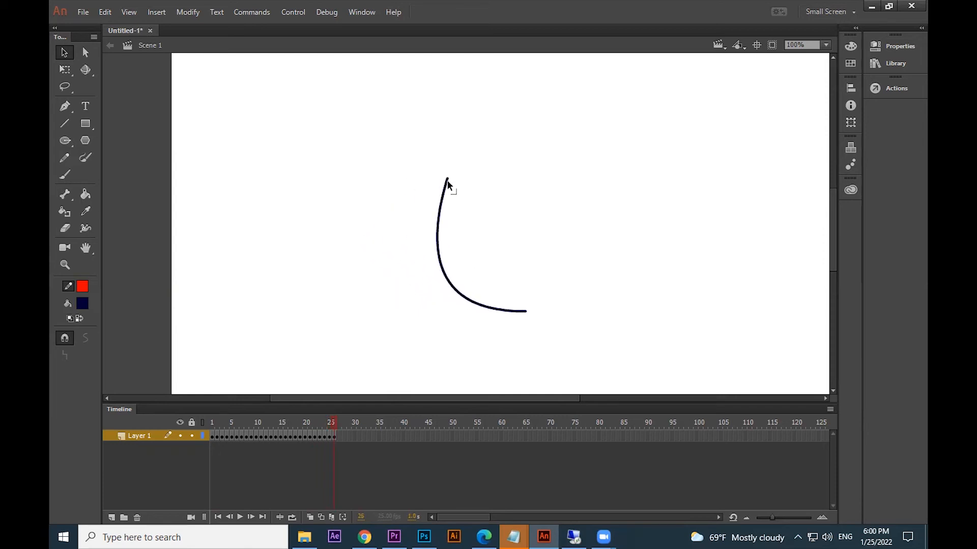
Step: Swing the line's raised end over to the right of its fixed end, reshaping the curve in keyframes through frame 32
drag(437, 237, 440, 215)
drag(447, 179, 511, 169)
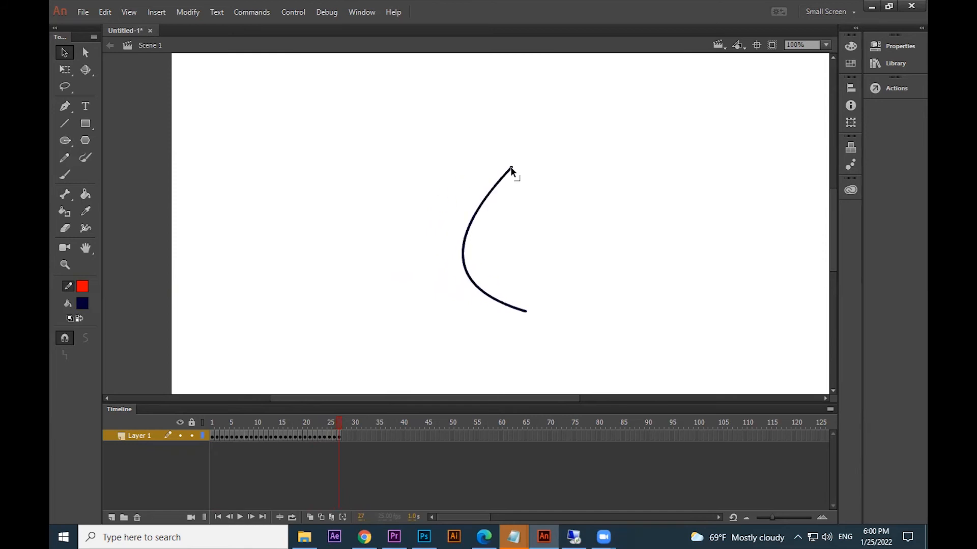
drag(484, 206, 514, 201)
drag(513, 166, 593, 176)
drag(518, 243, 550, 220)
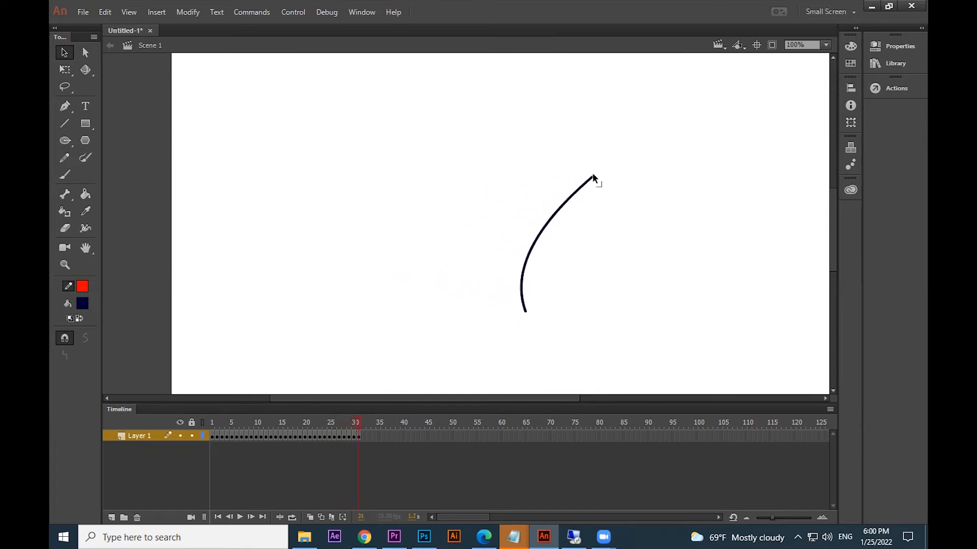
drag(593, 177, 627, 195)
drag(575, 225, 585, 239)
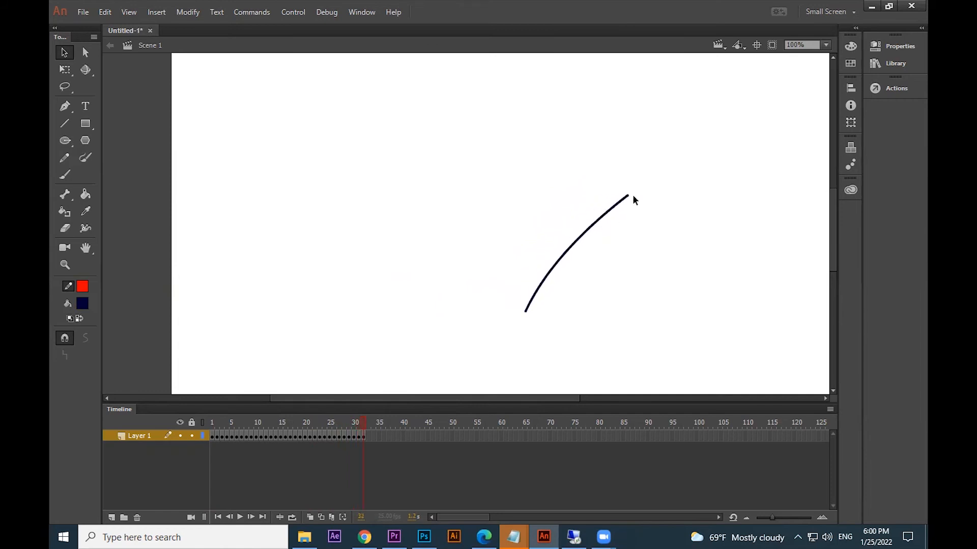
Step: Lower the line's free end on the right and flatten its curve in keyframes through frame 37
drag(629, 195, 691, 242)
key(F6)
drag(613, 252, 703, 263)
drag(624, 279, 629, 324)
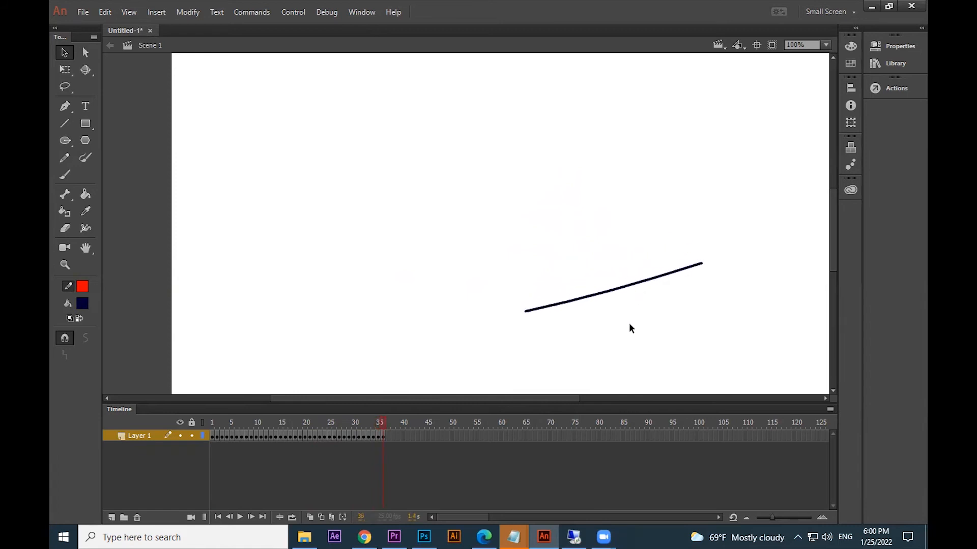
drag(701, 262, 702, 277)
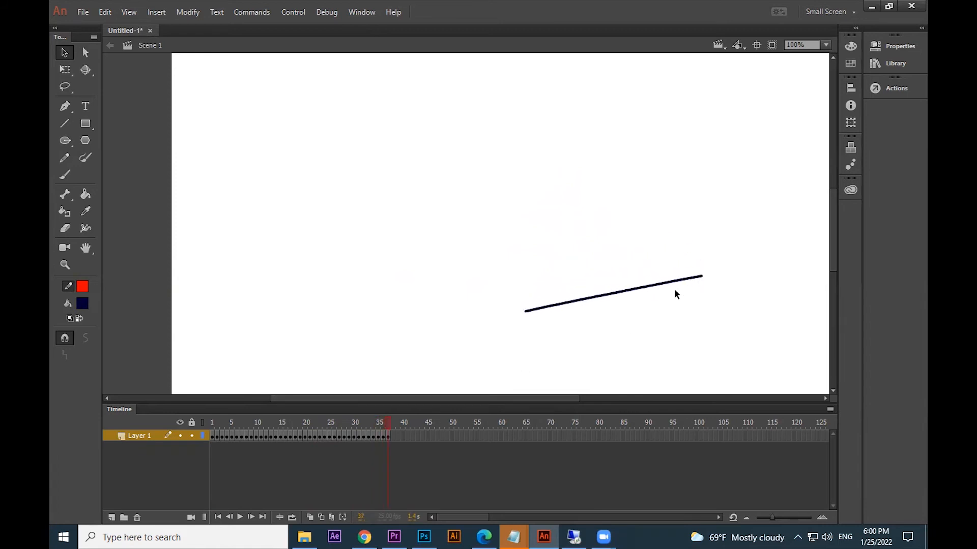
drag(617, 295, 622, 300)
Step: Level the line with alternating up and down bends in keyframes through frame 46, and test the movie
drag(702, 276, 705, 288)
key(F6)
drag(640, 304, 642, 321)
drag(705, 295, 709, 310)
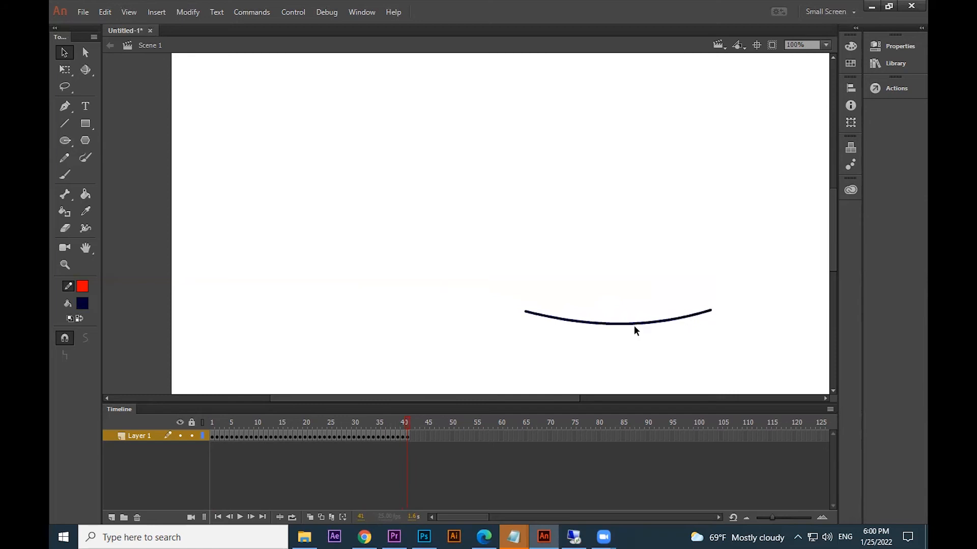
mouse_move(629, 327)
mouse_down()
mouse_move(629, 294)
mouse_move(635, 314)
mouse_up()
key(F6)
key(F6)
key(F6)
key(ctrl+Return)
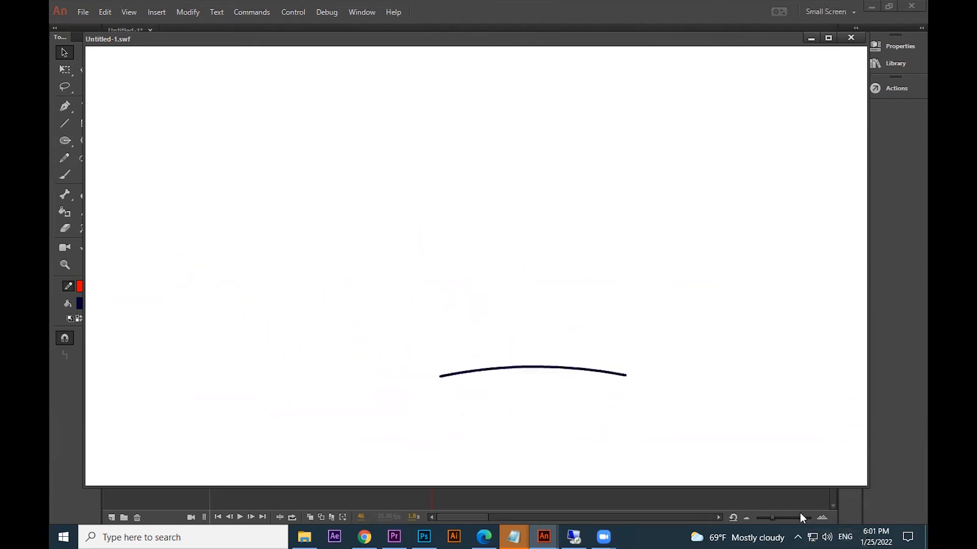
Step: Close the test movie and move the playhead back to frame 13
click(851, 38)
drag(350, 422, 272, 389)
click(85, 123)
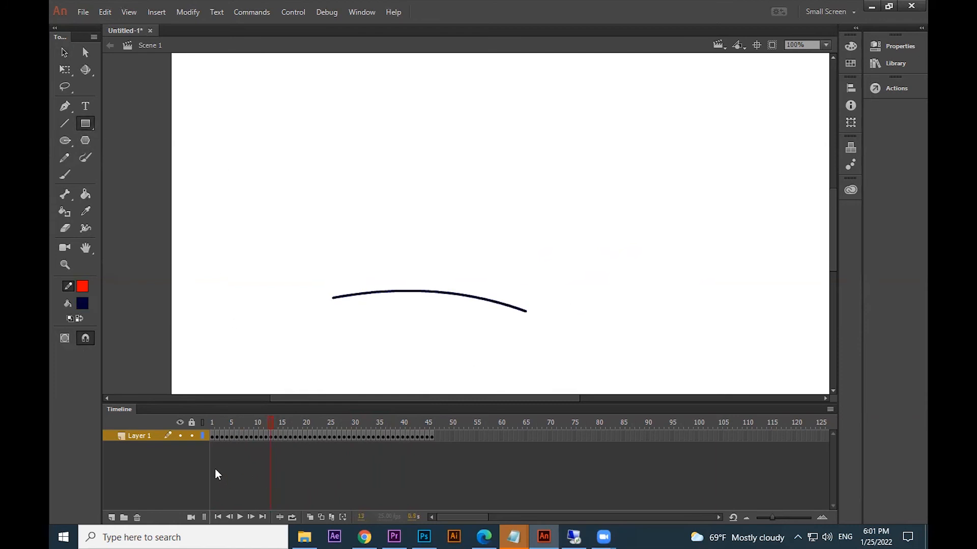
drag(222, 118, 283, 179)
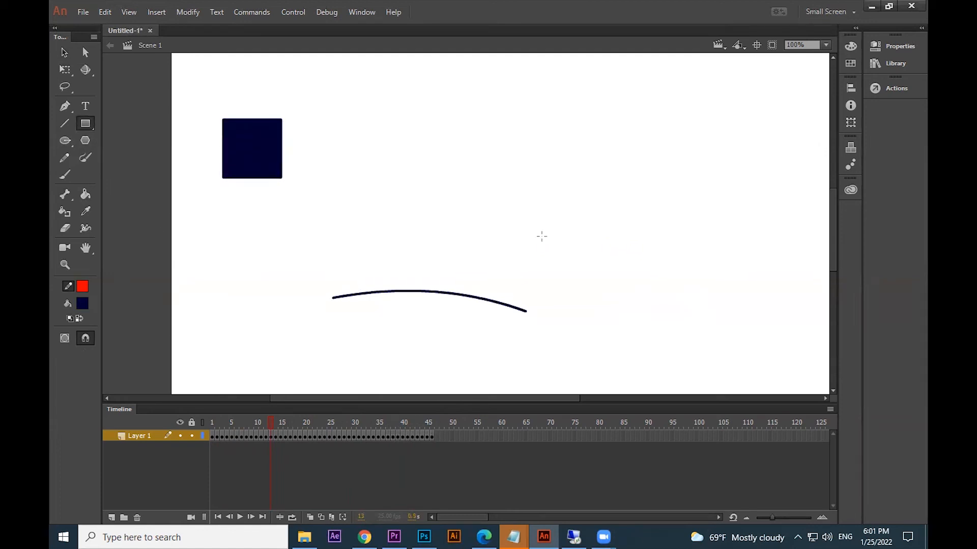
key(ctrl+z)
Step: Create a new document and draw a small dark blue square near the left edge of the stage
click(84, 14)
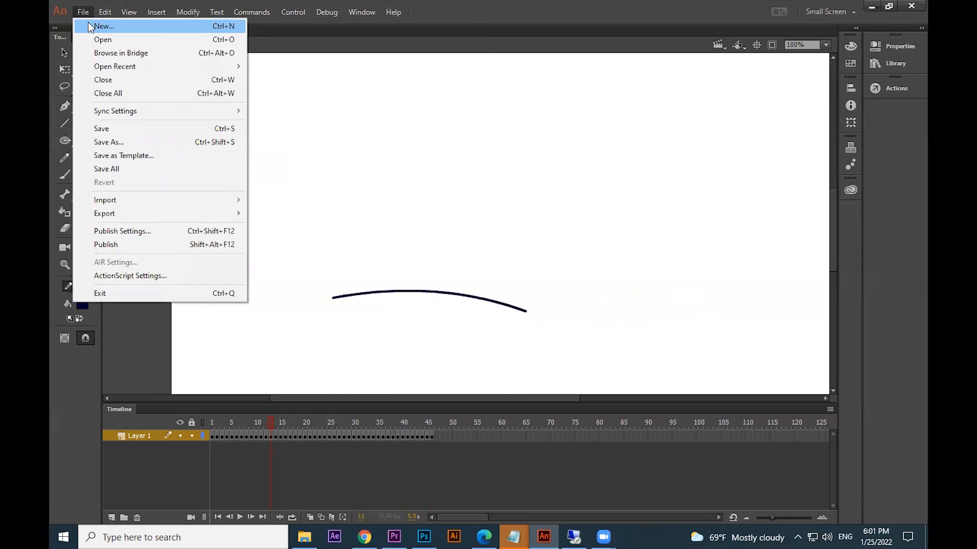
click(87, 23)
click(539, 350)
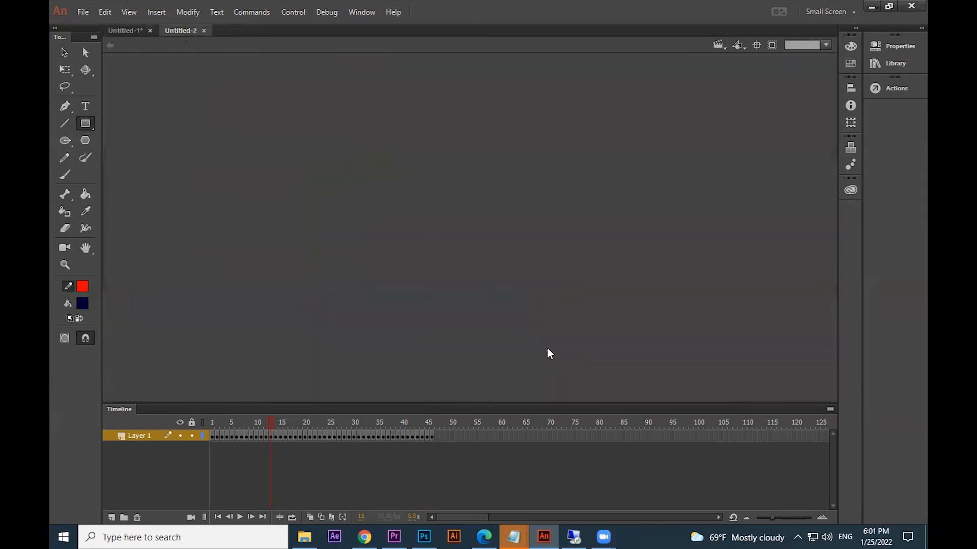
click(82, 123)
mouse_move(331, 222)
mouse_down()
mouse_move(396, 270)
mouse_move(383, 271)
mouse_up()
Step: Add keyframes at frames 2 and 3, nudging the whole square slightly to the right in each one
click(65, 53)
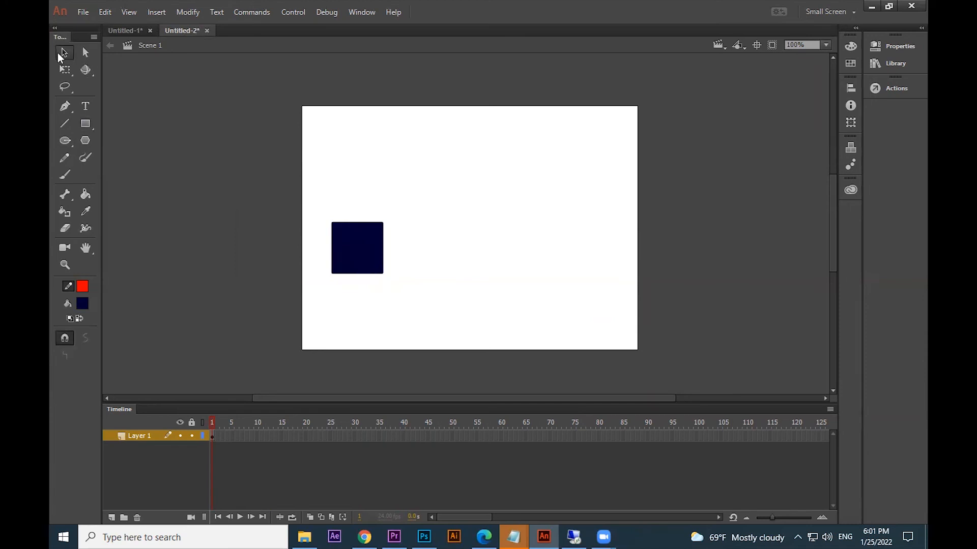
key(F6)
drag(366, 261, 377, 262)
key(ctrl+z)
drag(417, 197, 281, 311)
key(Right)
key(Right)
key(Right)
key(Right)
key(Right)
key(Right)
key(Right)
key(Right)
key(Right)
key(Right)
key(Right)
key(Right)
key(Right)
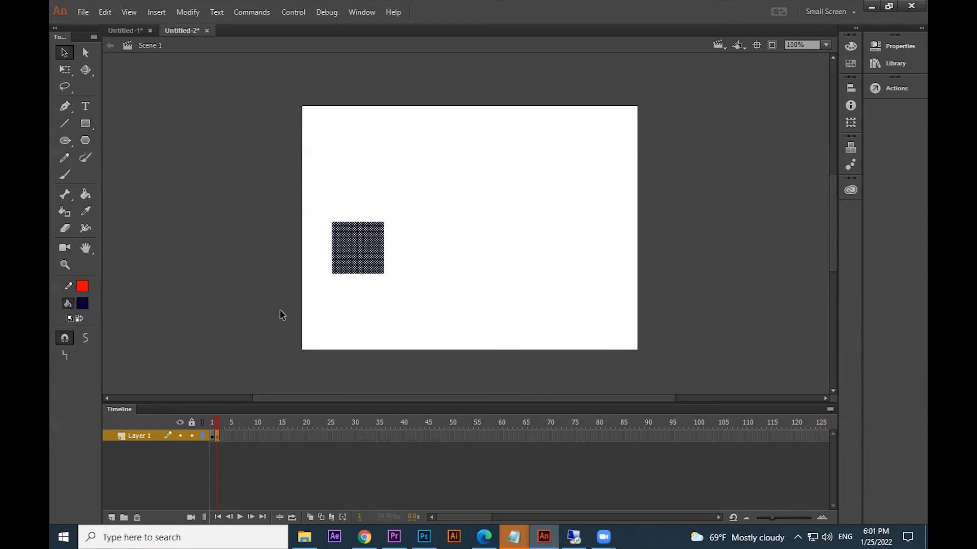
key(F6)
key(Right)
key(Right)
key(Right)
key(Right)
key(Right)
key(Right)
key(Right)
key(Right)
key(Right)
key(Right)
key(Right)
key(Right)
key(Right)
key(Right)
key(Right)
key(Right)
key(Right)
key(Right)
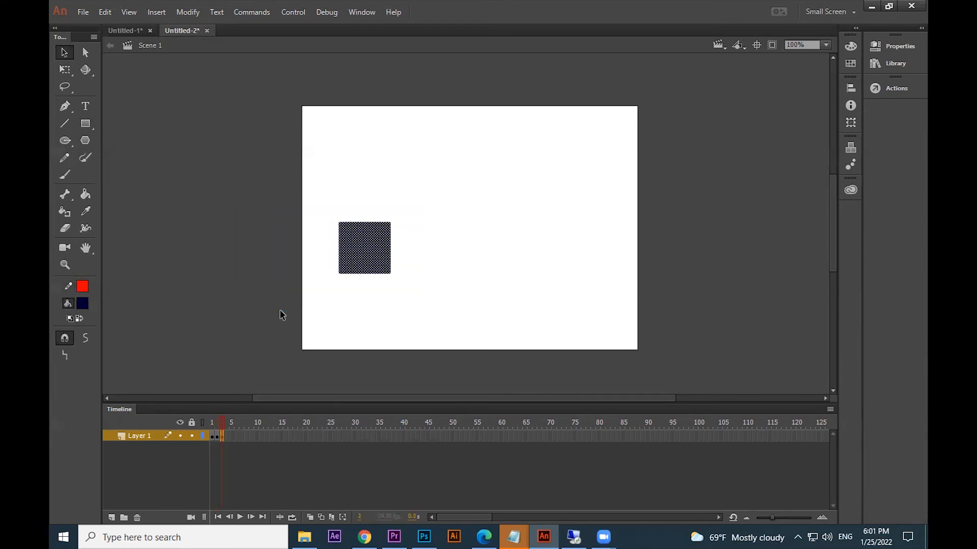
key(Right)
key(Right)
key(Right)
Step: Add keyframes at frames 4 through 10, nudging the whole square farther right in each one until it reaches the middle of the stage
key(F6)
key(Right)
key(Right)
key(Right)
key(Right)
key(Right)
key(Right)
key(Right)
key(Right)
key(Right)
key(Right)
key(Right)
key(Right)
key(Right)
key(Right)
key(Right)
key(Right)
key(Right)
key(Right)
key(Right)
key(Right)
key(F6)
key(Right)
key(Right)
key(Right)
key(Right)
key(Right)
key(Right)
key(Right)
key(Right)
key(Right)
key(Right)
key(Right)
key(Right)
key(Right)
key(Right)
key(Right)
key(Right)
key(F6)
key(Right)
key(Right)
key(Right)
key(Right)
key(Right)
key(Right)
key(Right)
key(Right)
key(Right)
key(Right)
key(Right)
key(Right)
key(Right)
key(Right)
key(Right)
key(Right)
key(Right)
key(Right)
key(Right)
key(Right)
key(F6)
key(Right)
key(Right)
key(Right)
key(Right)
key(Right)
key(Right)
key(Right)
key(Right)
key(Right)
key(Right)
key(Right)
key(Right)
key(Right)
key(Right)
key(Right)
key(Right)
key(Right)
key(Right)
key(Right)
key(Right)
key(Right)
key(Right)
key(Right)
key(Right)
key(Right)
key(Right)
key(Right)
key(Right)
key(Right)
key(Right)
key(F6)
key(Right)
key(Right)
key(Right)
key(Right)
key(Right)
key(Right)
key(Right)
key(Right)
key(Right)
key(Right)
key(Right)
key(Right)
key(Right)
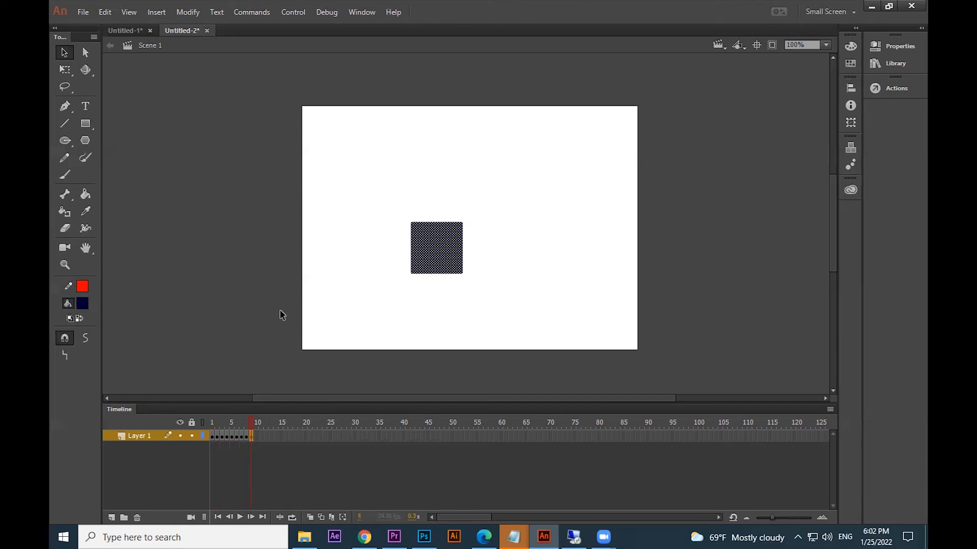
key(Right)
key(Right)
key(Right)
key(Right)
key(Right)
key(Right)
key(Right)
key(Right)
key(Right)
key(Right)
key(Right)
key(Right)
key(Right)
key(Right)
key(Right)
key(Right)
key(Right)
key(Right)
key(Right)
key(Right)
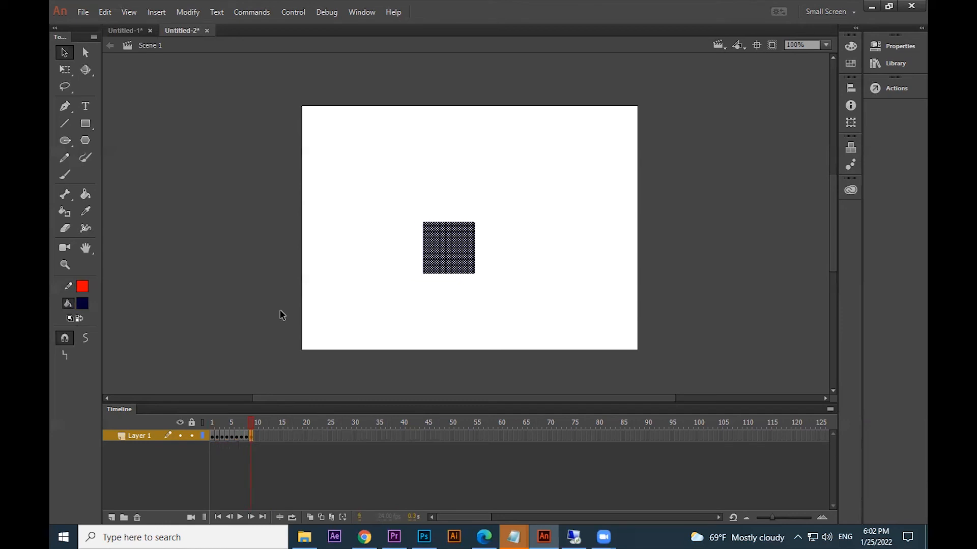
key(Right)
key(Right)
key(Right)
key(Right)
key(Right)
key(Right)
key(Right)
key(Right)
key(Right)
key(Right)
key(Right)
key(Right)
key(Right)
key(Right)
key(Right)
key(Right)
key(Right)
key(Right)
key(Right)
key(Right)
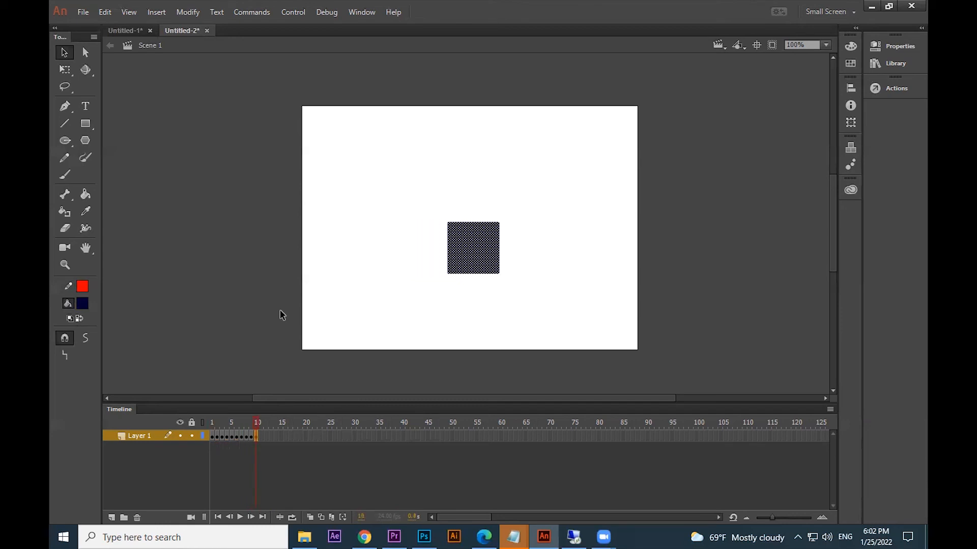
Step: Add keyframes at frames 11 through 14, nudging the whole square farther right in each one, past the middle of the stage
key(Right)
key(Right)
key(Right)
key(Right)
key(Right)
key(Right)
key(Right)
key(Right)
key(Right)
key(Right)
key(Right)
key(Right)
key(Right)
key(Right)
key(Right)
key(Right)
key(Right)
key(Right)
key(Right)
key(Right)
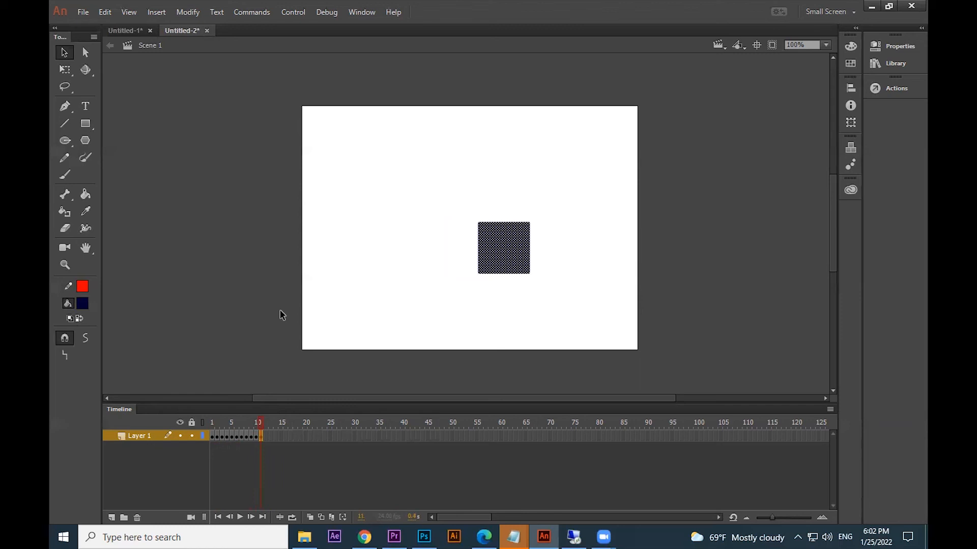
key(Right)
key(Right)
key(Right)
key(Right)
key(Right)
key(Right)
key(Right)
key(Right)
key(Right)
key(Right)
key(Right)
key(Right)
key(Right)
key(Right)
key(Right)
key(Right)
key(Right)
key(Right)
key(Right)
key(Right)
key(Right)
key(Right)
key(Right)
key(Right)
key(Right)
key(Right)
key(Right)
key(Right)
key(Right)
key(Right)
key(Right)
key(Right)
key(Right)
key(Right)
key(Right)
key(Right)
key(Right)
key(Right)
key(Right)
key(Right)
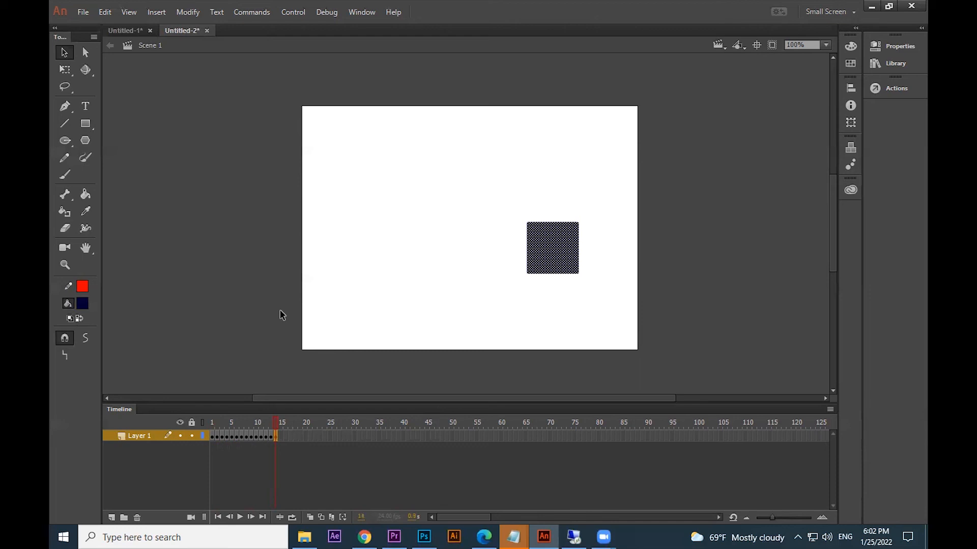
key(Right)
key(Right)
key(Right)
key(Right)
key(Right)
key(Right)
key(Right)
key(Right)
key(Right)
Step: Add keyframes at frames 15 through 19, continuing to nudge the whole square toward the stage's right edge
key(F6)
key(Right)
key(Right)
key(Right)
key(Right)
key(Right)
key(Right)
key(Right)
key(Right)
key(Right)
key(Right)
key(Right)
key(Right)
key(Right)
key(Right)
key(Right)
key(F6)
key(F6)
key(Right)
key(Right)
key(Right)
key(Right)
key(Right)
key(Right)
key(Right)
key(Right)
key(Right)
key(Right)
key(Right)
key(Right)
key(Right)
key(Right)
key(Right)
key(F6)
key(Right)
key(Right)
key(Right)
key(Right)
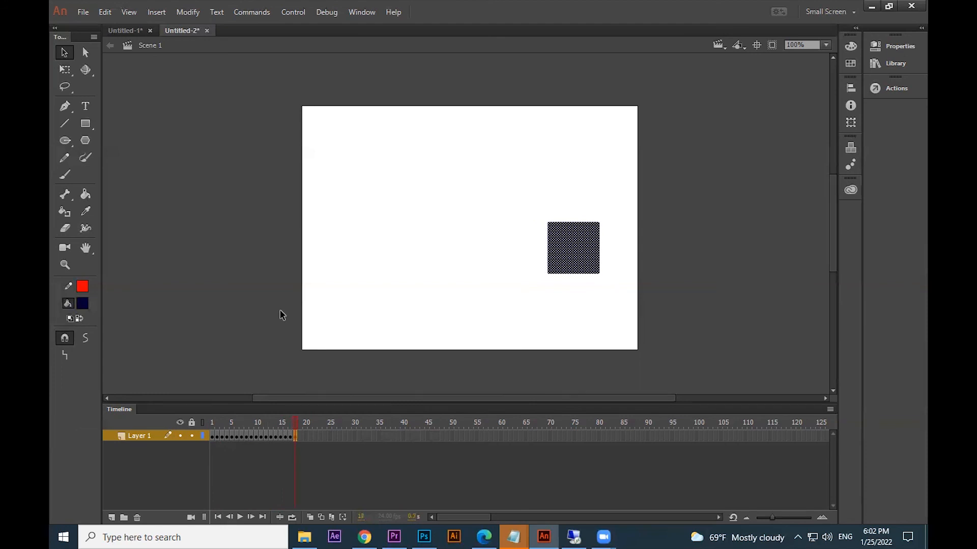
key(Right)
key(Right)
key(Right)
key(Right)
key(Right)
key(Right)
key(Right)
key(Right)
key(Right)
key(Right)
key(Right)
key(Right)
key(Right)
key(Right)
key(F6)
key(Right)
key(Right)
key(Right)
key(Right)
key(Right)
key(Right)
key(Right)
key(Right)
key(Right)
key(Right)
key(Right)
key(Right)
key(Right)
key(Right)
key(Right)
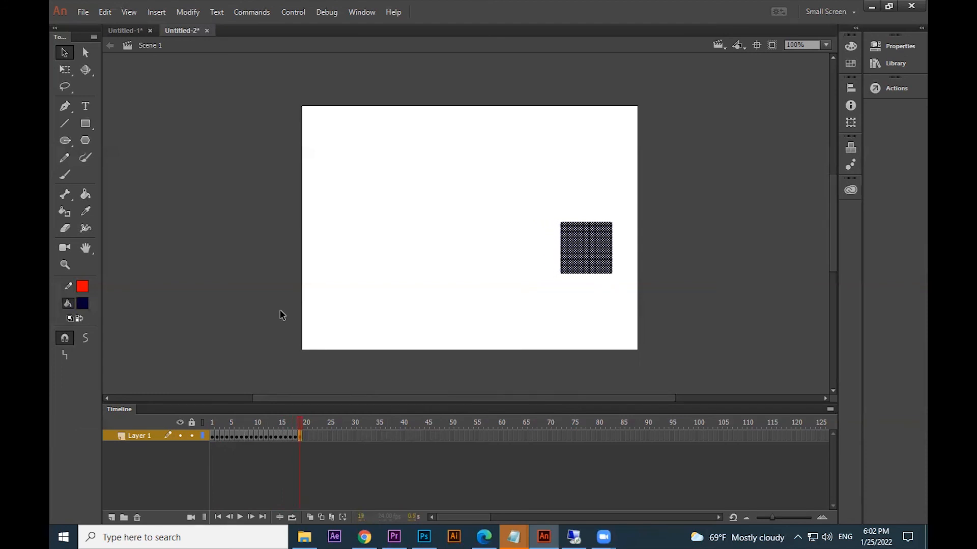
Step: Add keyframes at frames 20 through 40, nudging the whole square slightly farther toward the stage's right edge between them
key(Right)
key(Right)
key(F6)
key(Right)
key(Right)
key(F6)
key(Right)
key(Right)
key(F6)
key(F6)
key(Right)
key(Right)
key(F6)
key(Right)
key(Right)
key(F6)
key(Right)
key(F6)
key(Right)
key(F6)
key(F6)
key(F6)
key(Right)
key(F6)
key(Right)
key(Right)
key(F6)
key(Right)
key(F6)
key(Right)
key(Right)
key(F6)
key(Right)
key(F6)
key(Right)
key(F6)
key(Right)
key(Right)
key(F6)
key(F6)
key(Right)
key(F6)
key(Right)
key(F6)
Step: Play the square's animation in a test movie window and close the preview
key(ctrl+Return)
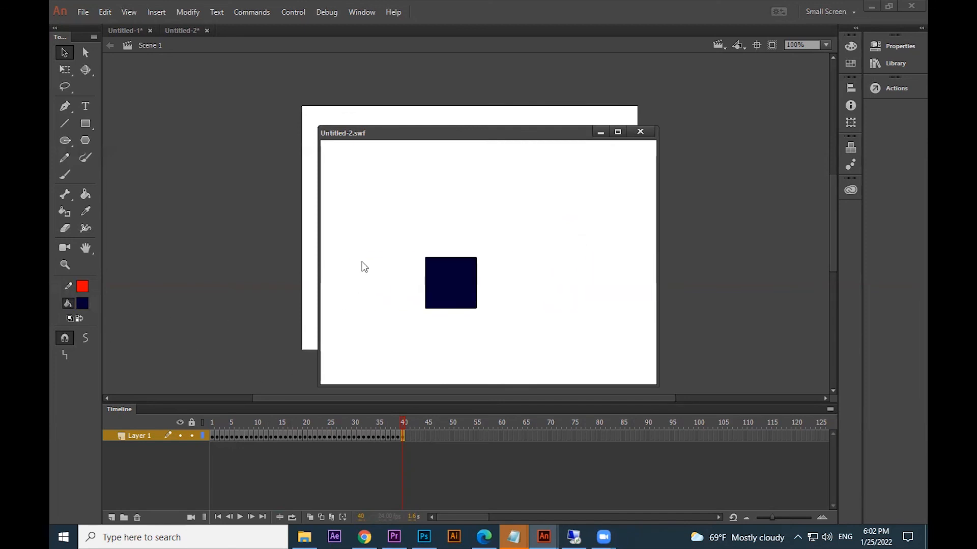
click(639, 131)
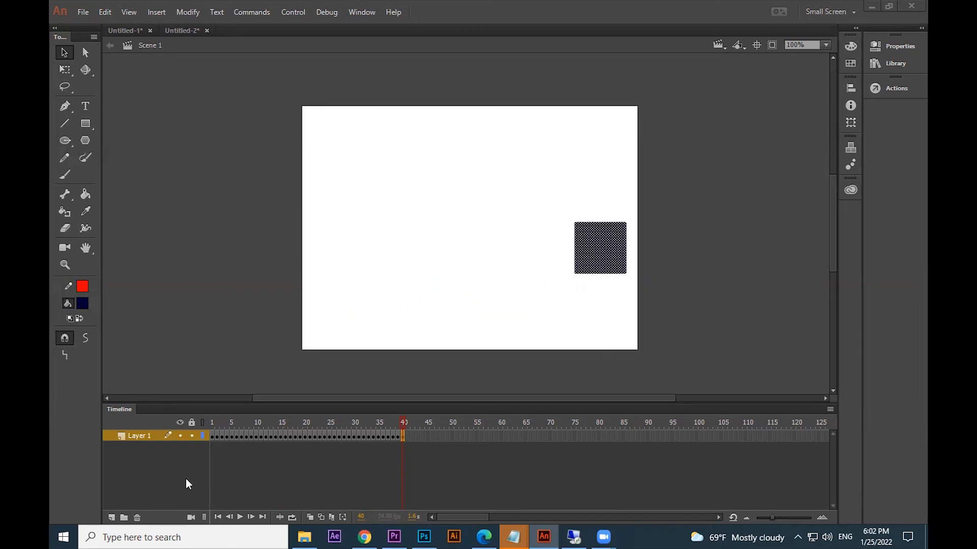
Step: Examine the square's position in successive keyframes along Layer 1, from frame 1 to frame 40
click(212, 438)
click(216, 438)
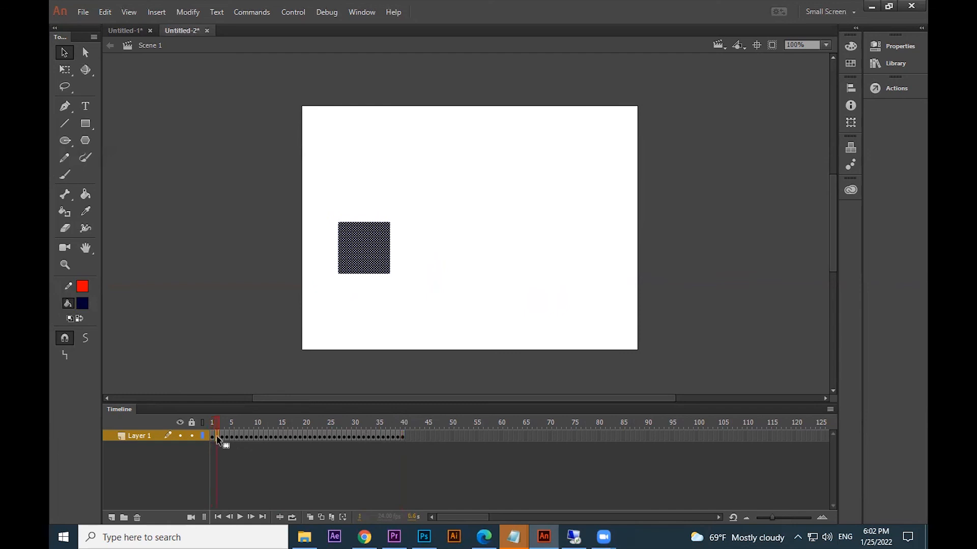
click(222, 439)
click(229, 439)
click(237, 439)
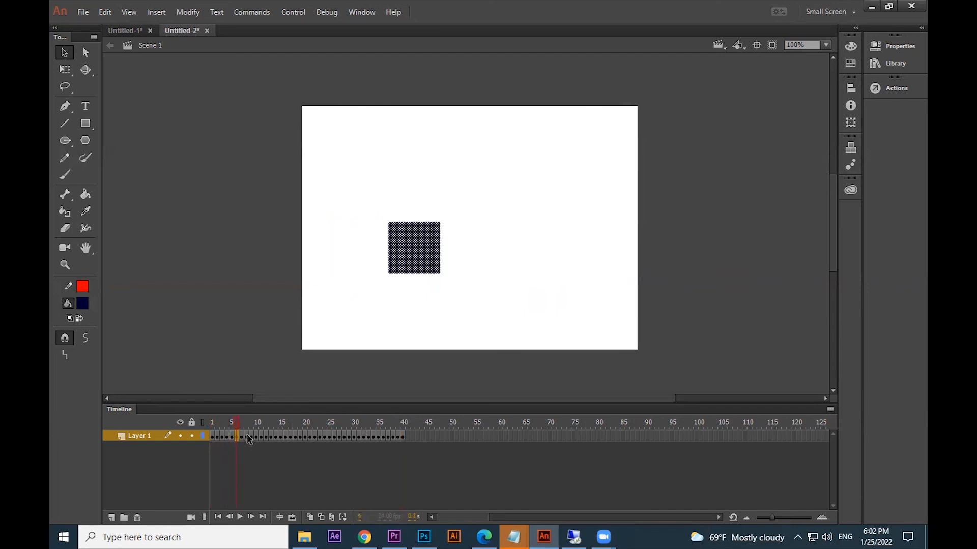
click(247, 438)
click(261, 438)
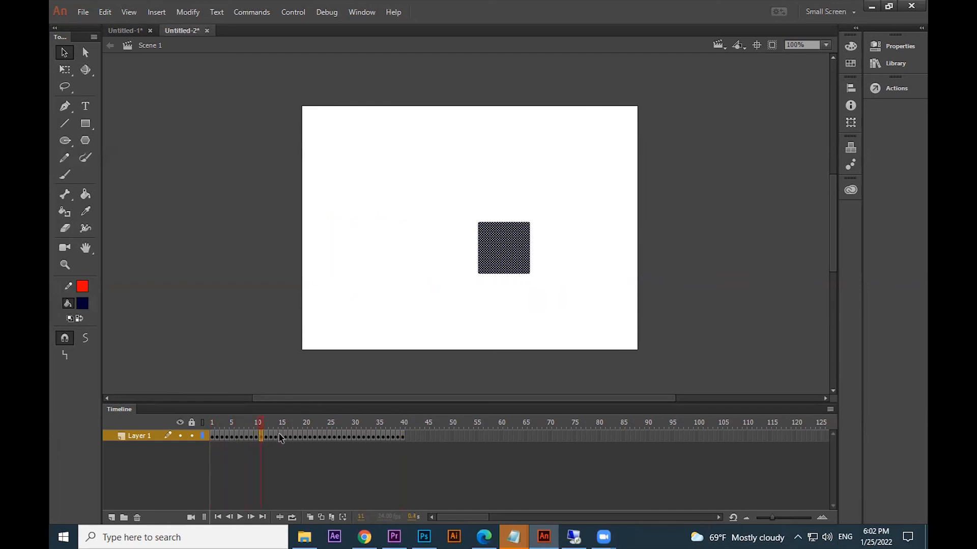
click(277, 439)
click(284, 439)
click(291, 438)
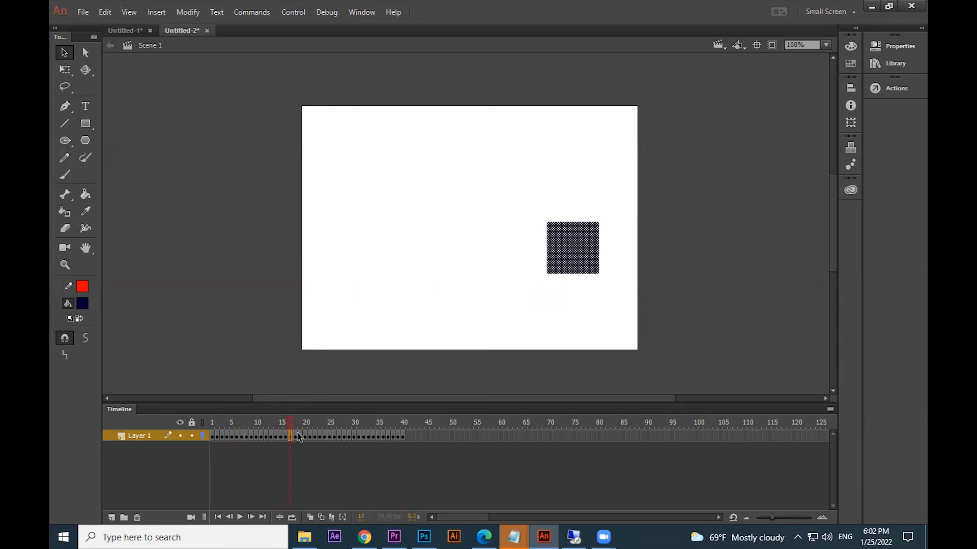
click(300, 437)
click(315, 440)
click(322, 440)
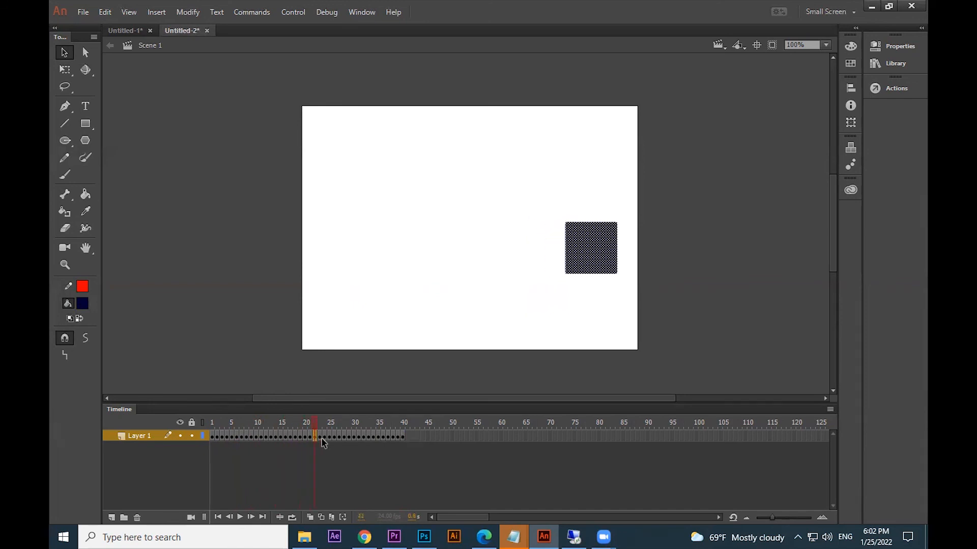
click(348, 440)
click(374, 439)
click(396, 438)
click(404, 439)
Step: Test the movie again, close the preview, and scrub the playhead through the 40 frames and back to frame 1
key(ctrl+Return)
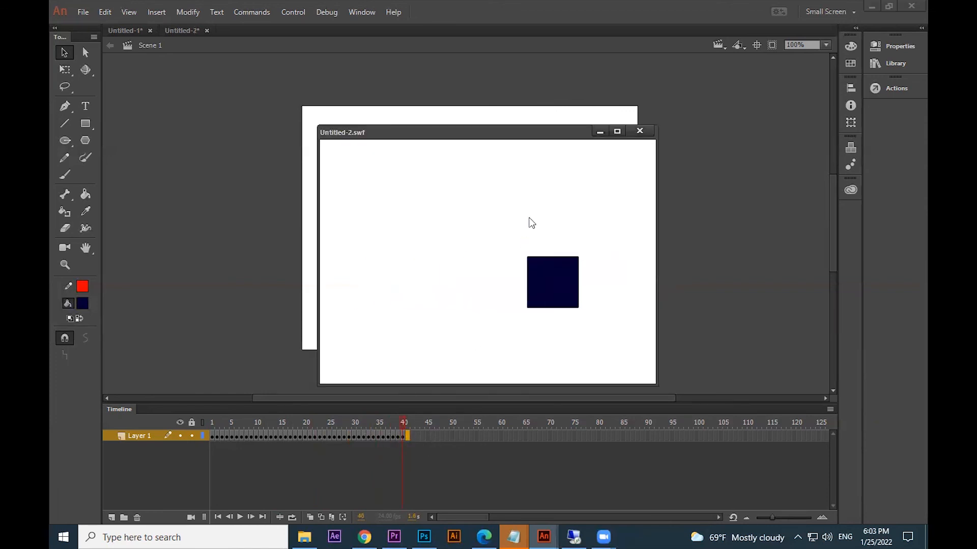
click(642, 132)
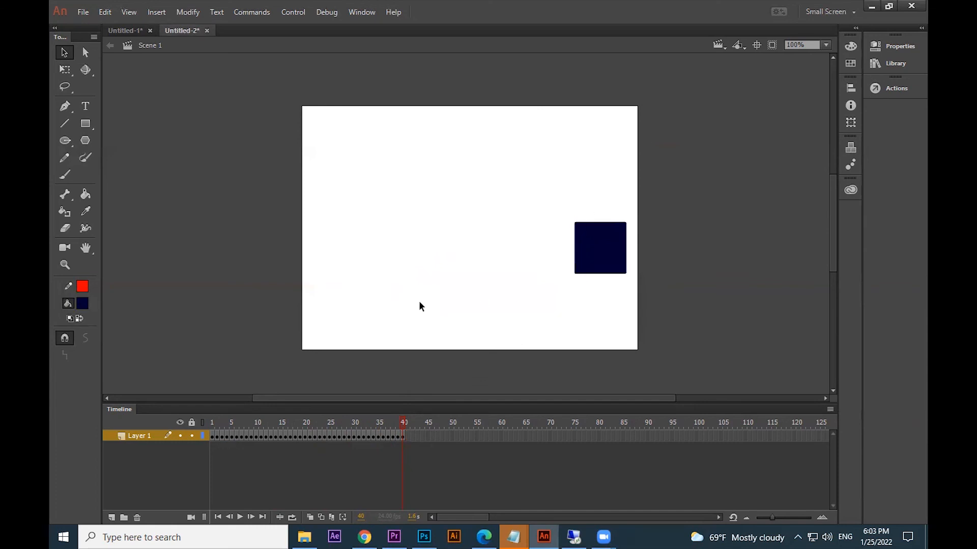
drag(392, 425, 342, 427)
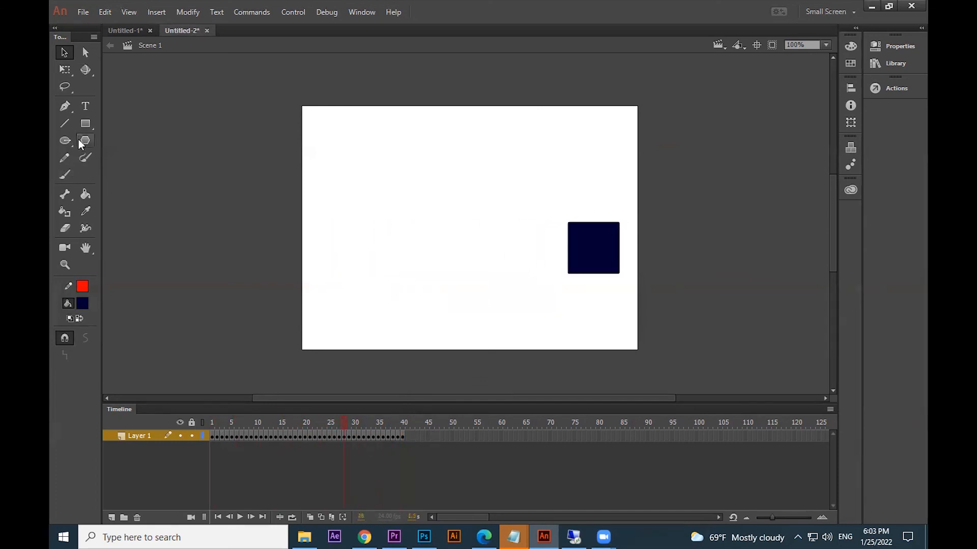
drag(211, 427, 401, 432)
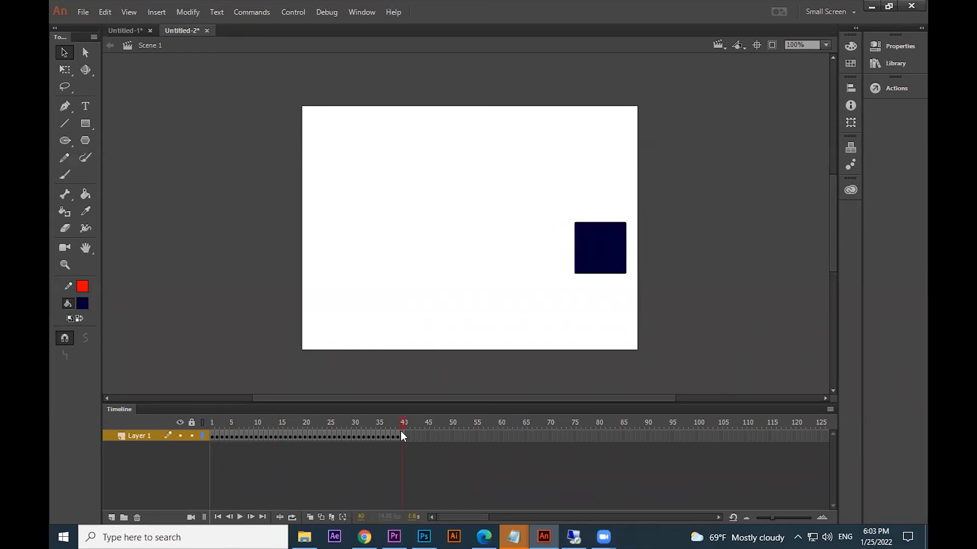
drag(364, 433, 173, 412)
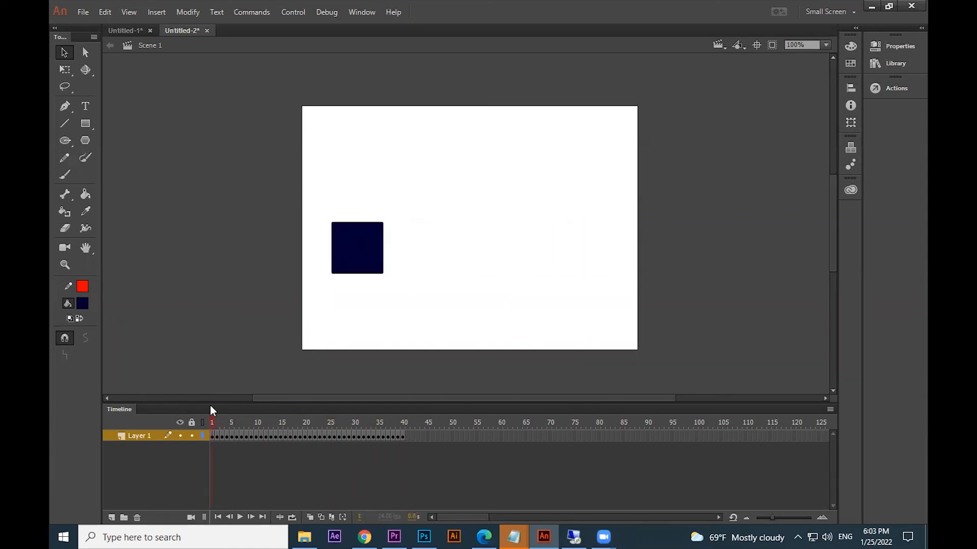